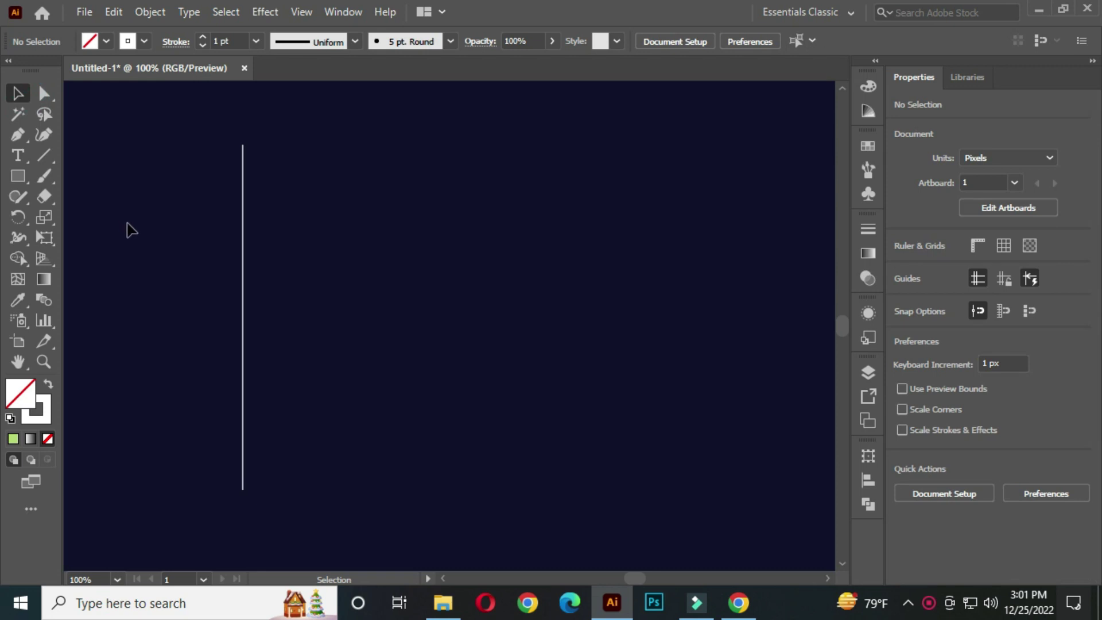
Step: Duplicate the vertical line about 25 px sideways and repeat the copy until there are ten evenly spaced vertical lines
left_click_drag(197, 161, 308, 300)
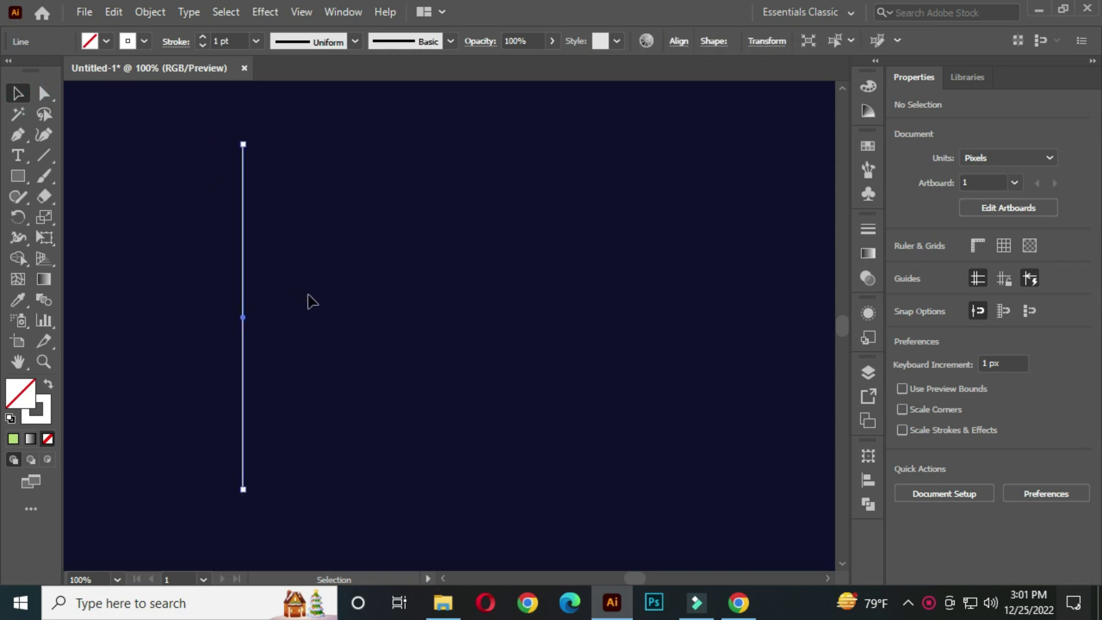
left_click_drag(241, 245, 272, 254)
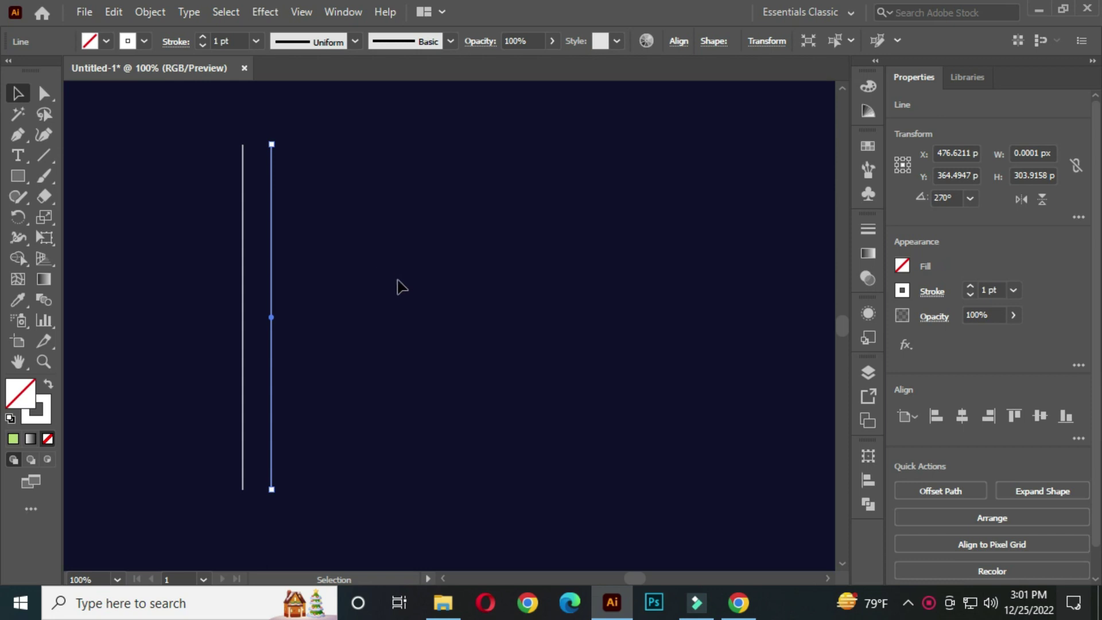
key("ctrl+d")
key("ctrl+d")
key("ctrl+d")
key("ctrl+d")
key("ctrl+d")
key("ctrl+d")
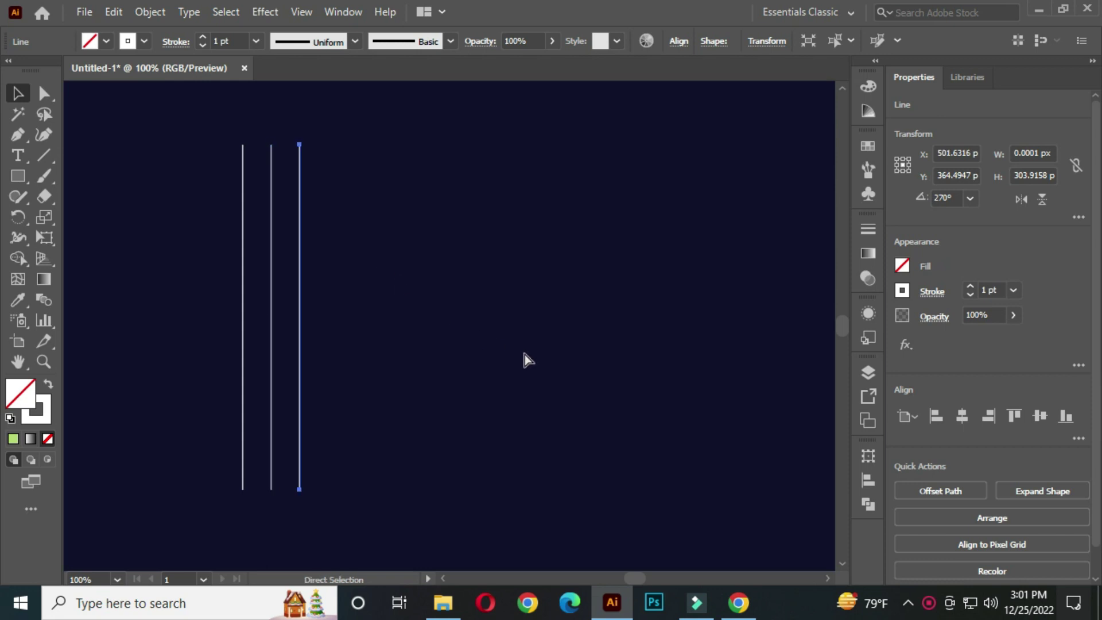
key("ctrl+d")
key("ctrl+d")
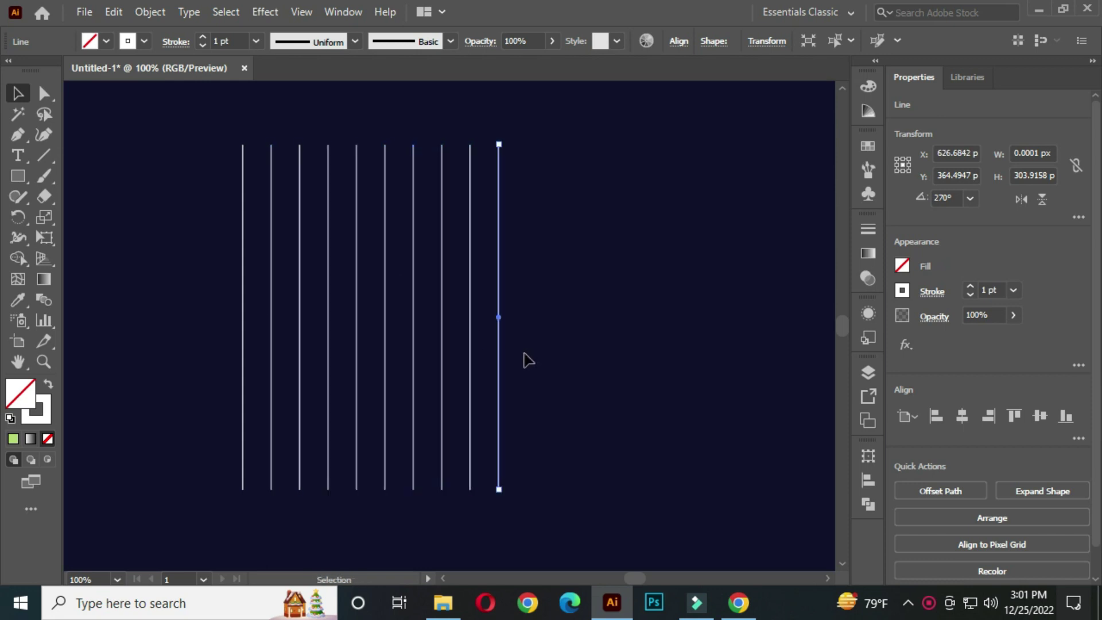
Step: Lengthen all ten vertical lines to about 330 px and add a copy of them rotated 90° to form a square grid
left_click_drag(197, 148, 542, 299)
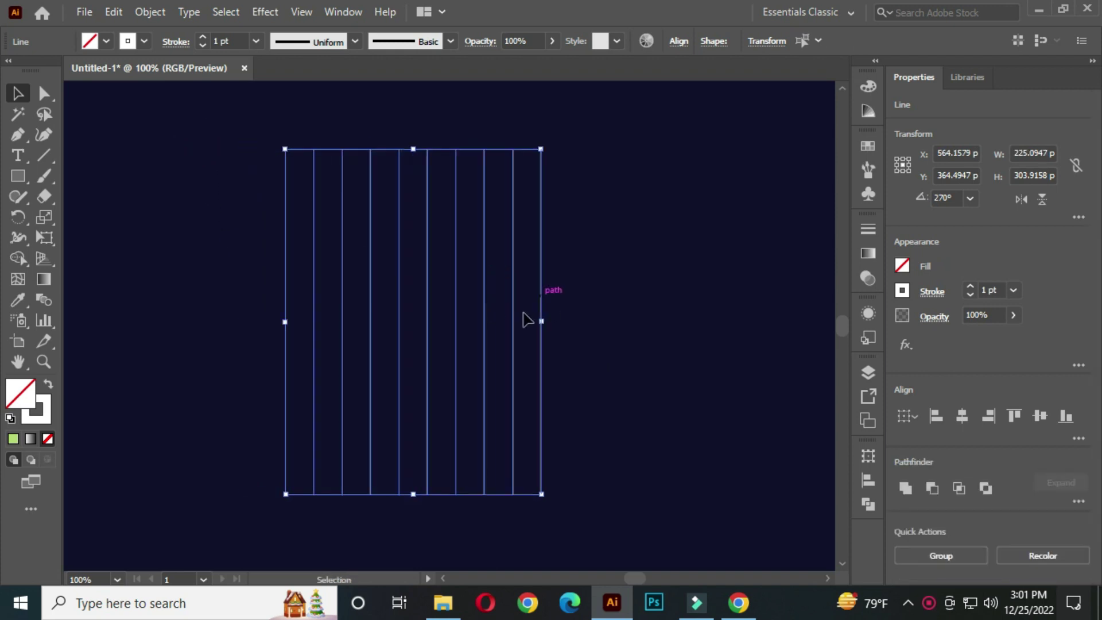
left_click_drag(414, 493, 414, 509)
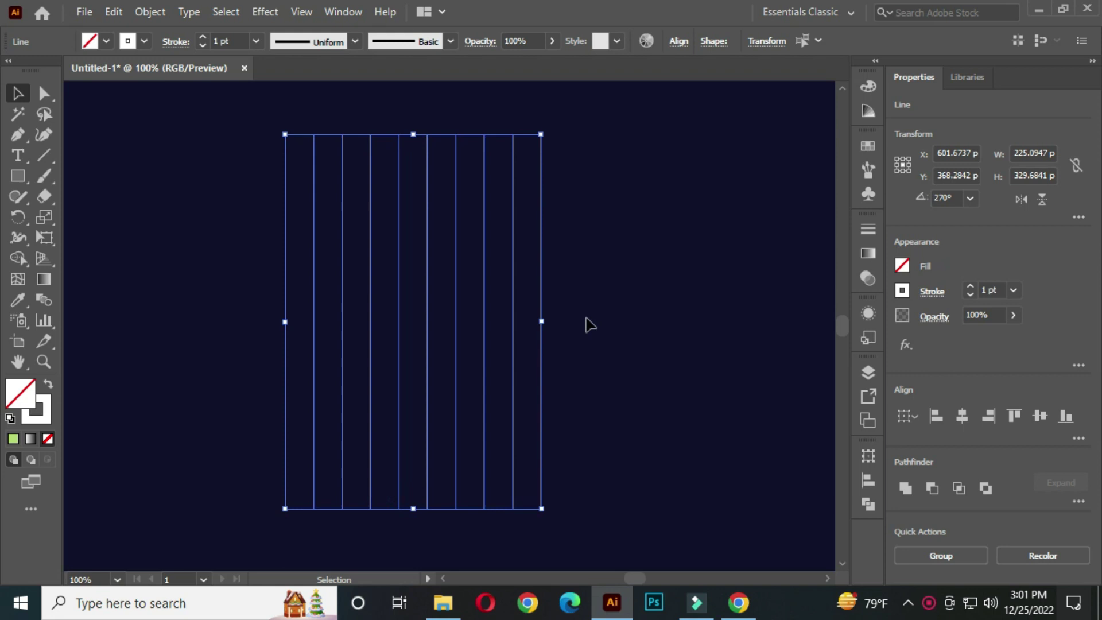
key("ctrl")
key("ctrl")
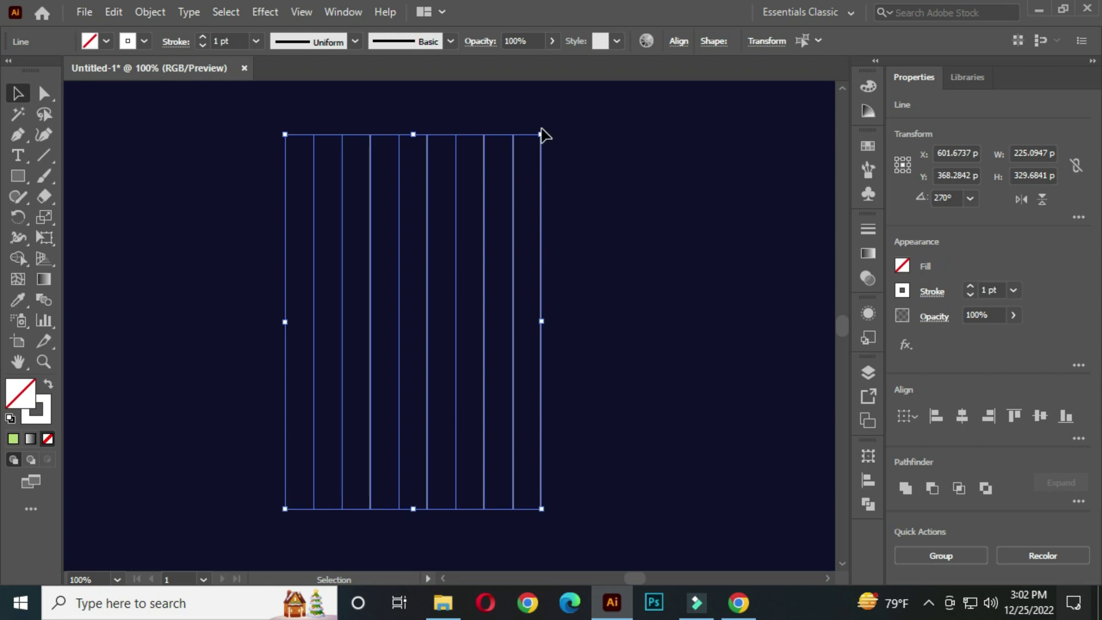
left_click_drag(547, 128, 661, 310)
left_click(654, 302)
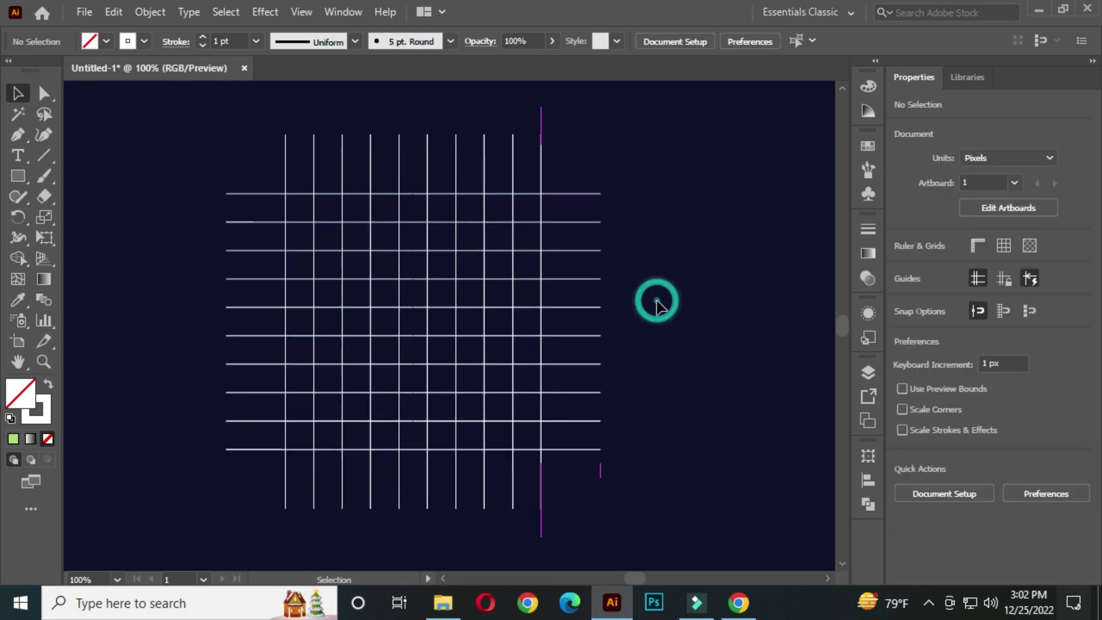
Step: Draw a circle about 225 px in diameter with the Ellipse tool, spanning the grid's outermost line intersections
left_click_drag(21, 173, 137, 214)
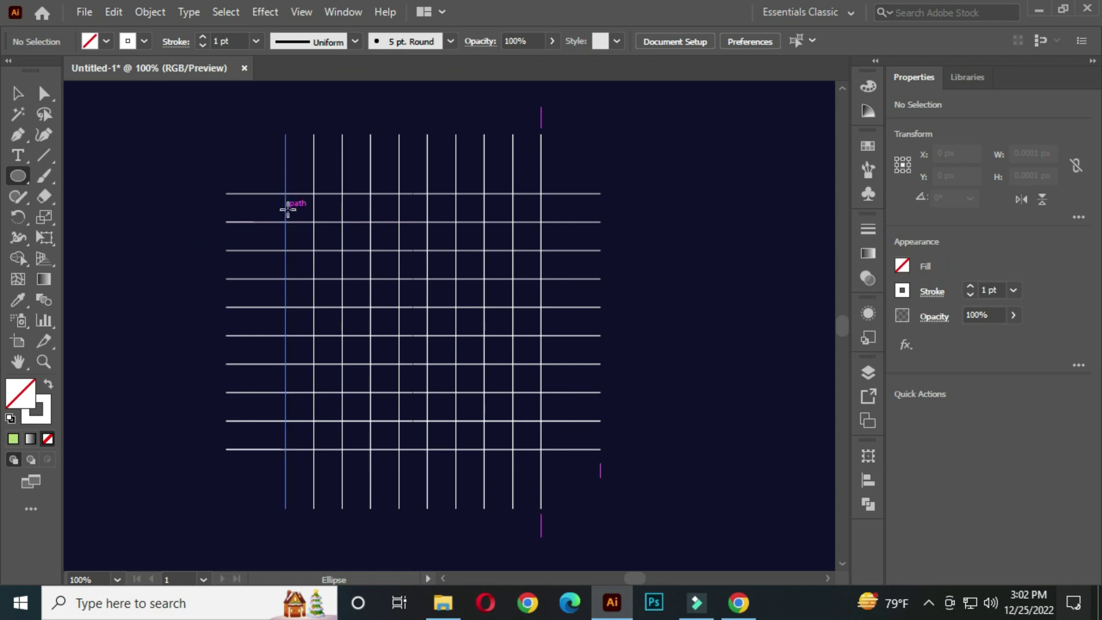
scroll(344, 243, "up", 1)
left_click_drag(289, 205, 287, 160)
left_click_drag(257, 123, 641, 506)
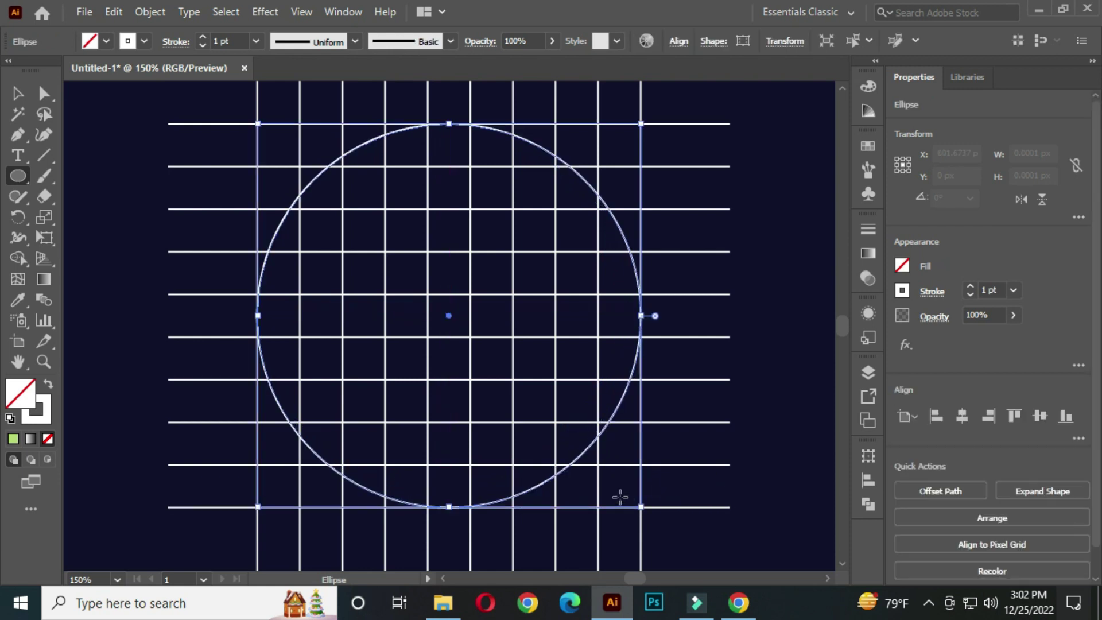
left_click(17, 93)
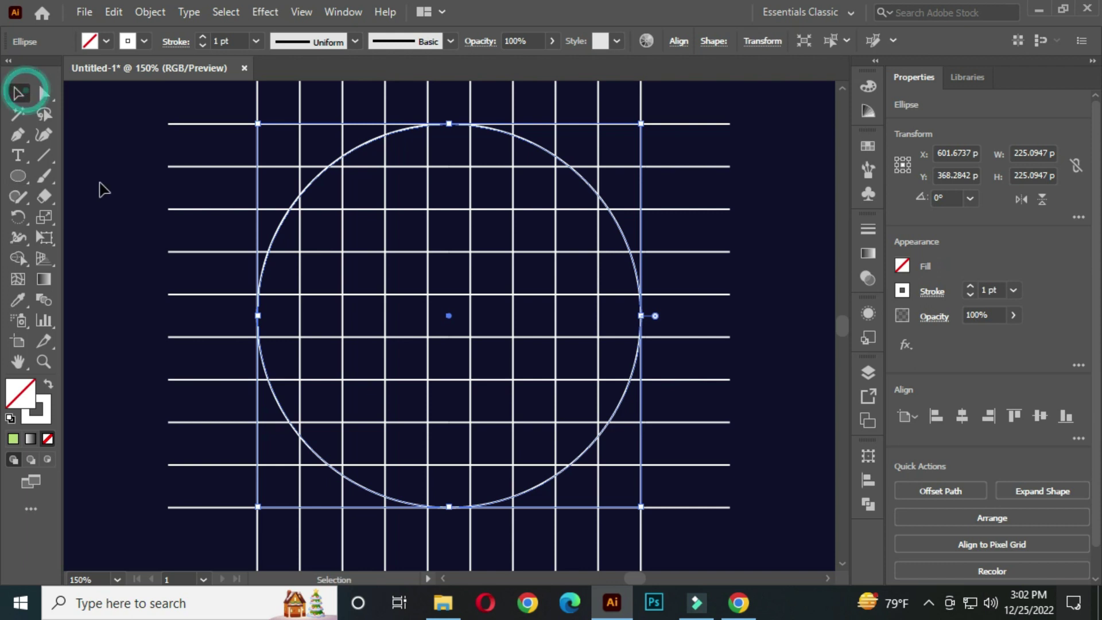
left_click(105, 214)
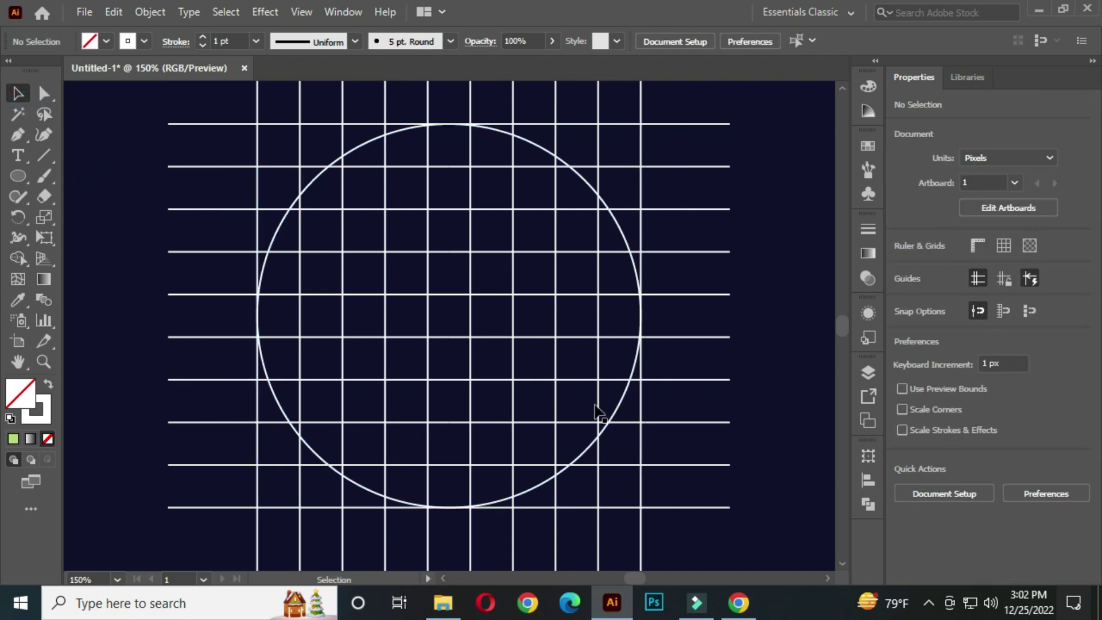
Step: Paste a copy of the circle in front and scale it about its centre to about 175 px, one grid cell smaller all round
left_click(619, 421)
key("ctrl+c")
key("ctrl+f")
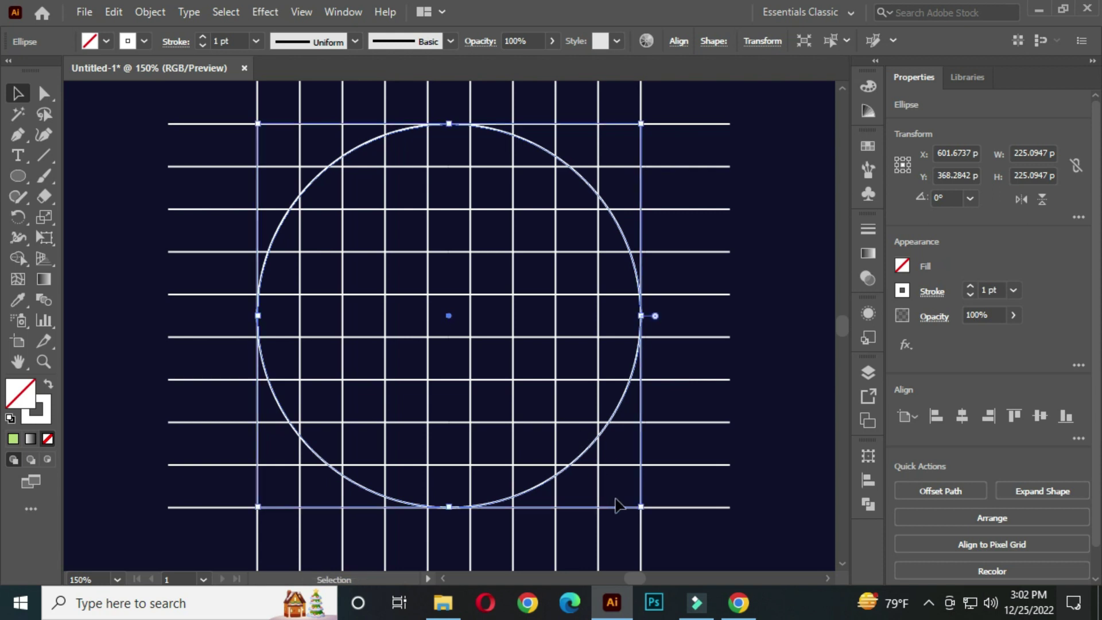
left_click_drag(642, 507, 600, 464)
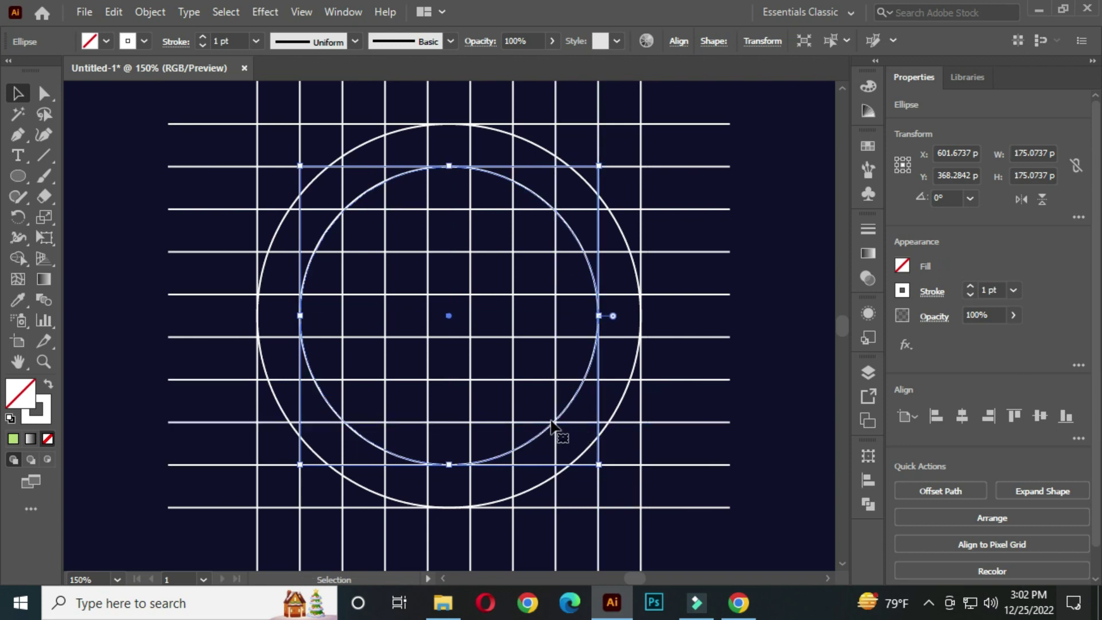
Step: Add three more concentric circle copies, each shrunk about the centre by one further grid cell, down to the central cell
key("ctrl+c")
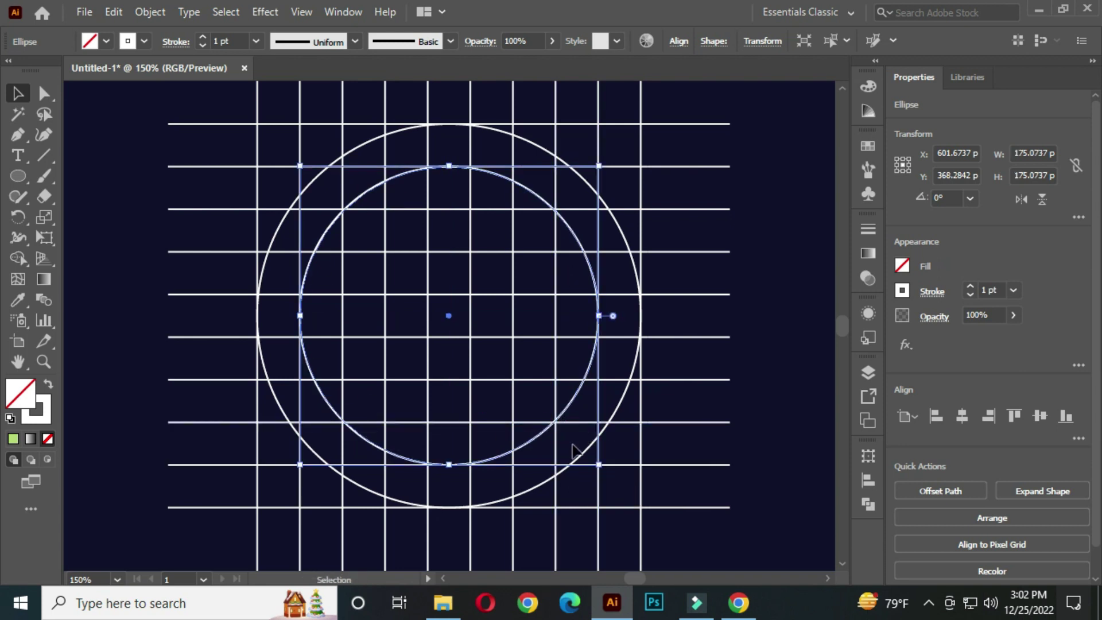
key("ctrl+f")
left_click_drag(600, 464, 471, 337)
key("ctrl+c")
key("ctrl+f")
key("ctrl+c")
key("ctrl+f")
left_click(103, 140)
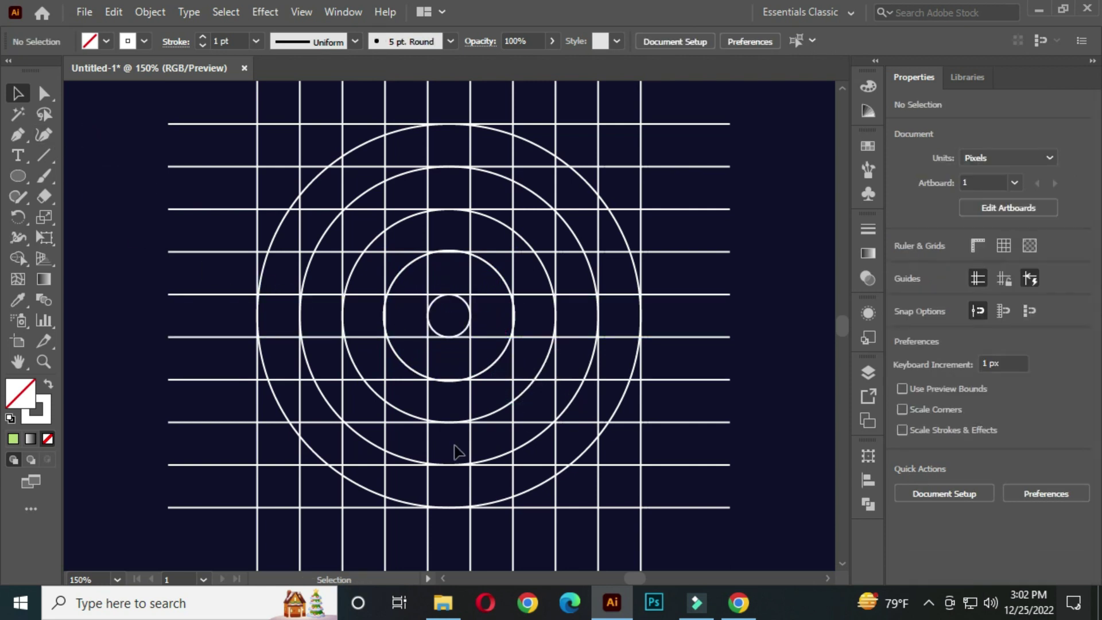
Step: Duplicate the two middle vertical lines, lengthen the copies symmetrically to about 386 px and rotate them 45° clockwise across the circles
key("ctrl+1")
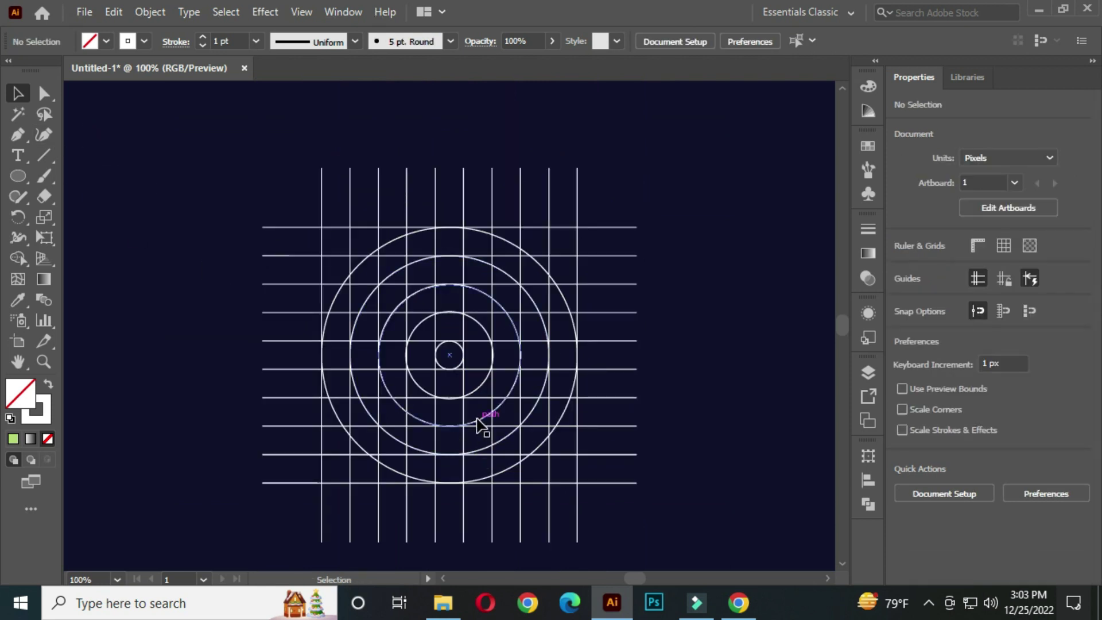
scroll(456, 201, "up", 1)
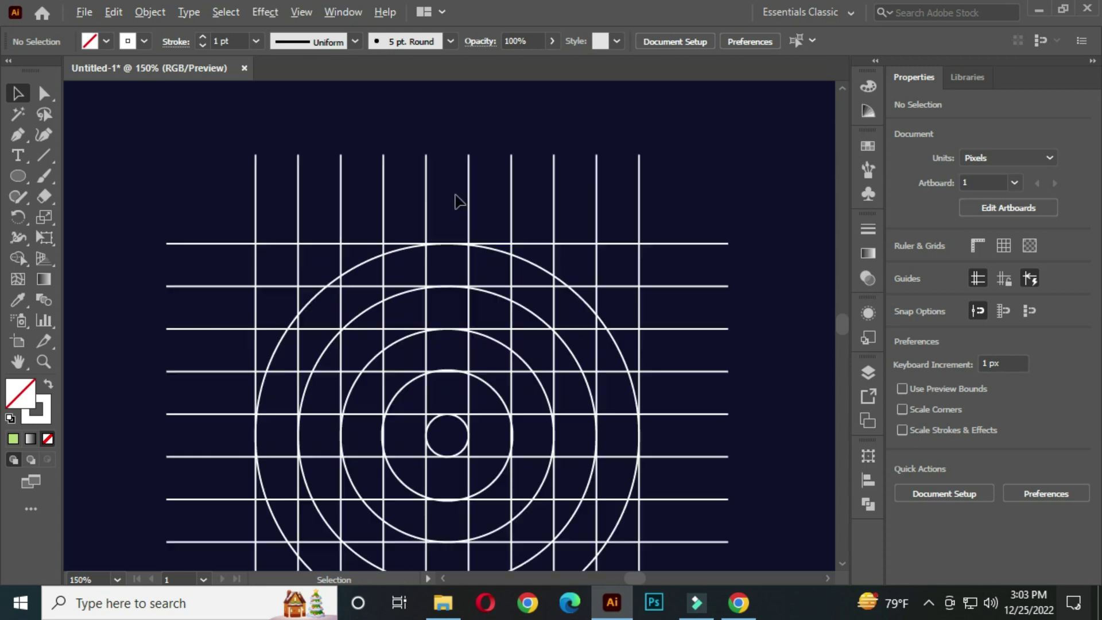
left_click(427, 189)
left_click(469, 190, "shift")
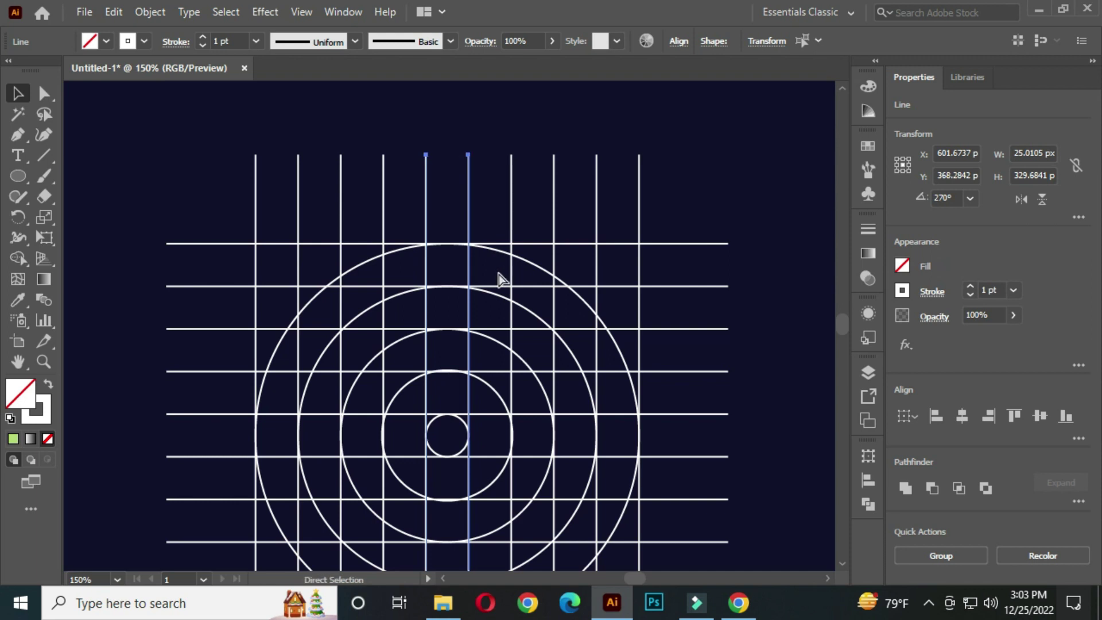
scroll(510, 297, "down", 1)
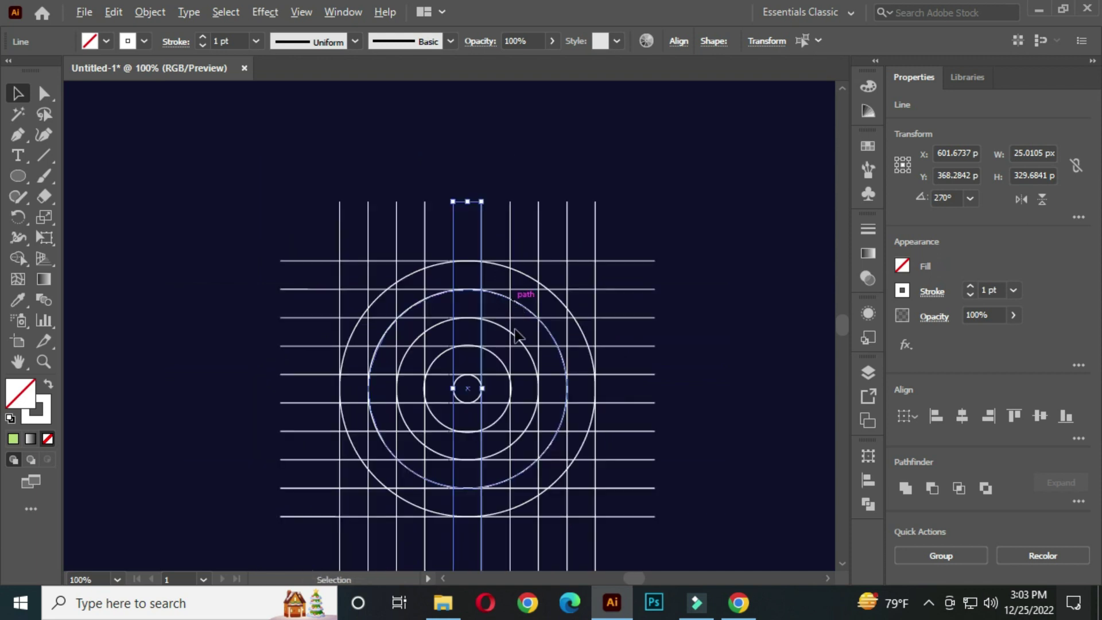
scroll(512, 356, "down", 3)
left_click_drag(465, 506, 465, 535)
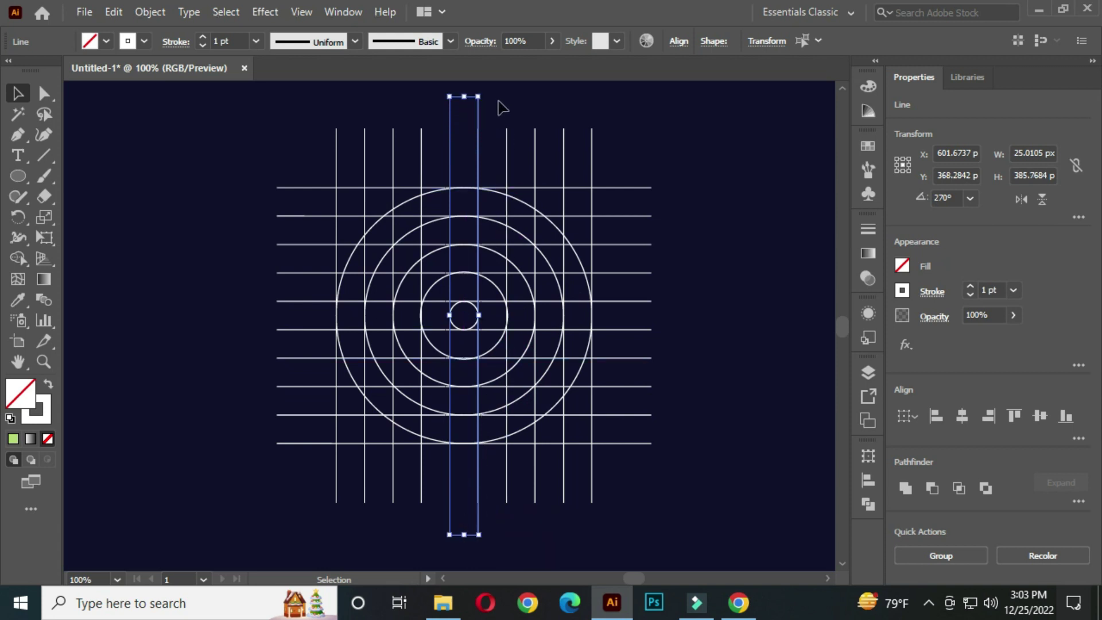
left_click_drag(485, 88, 593, 244)
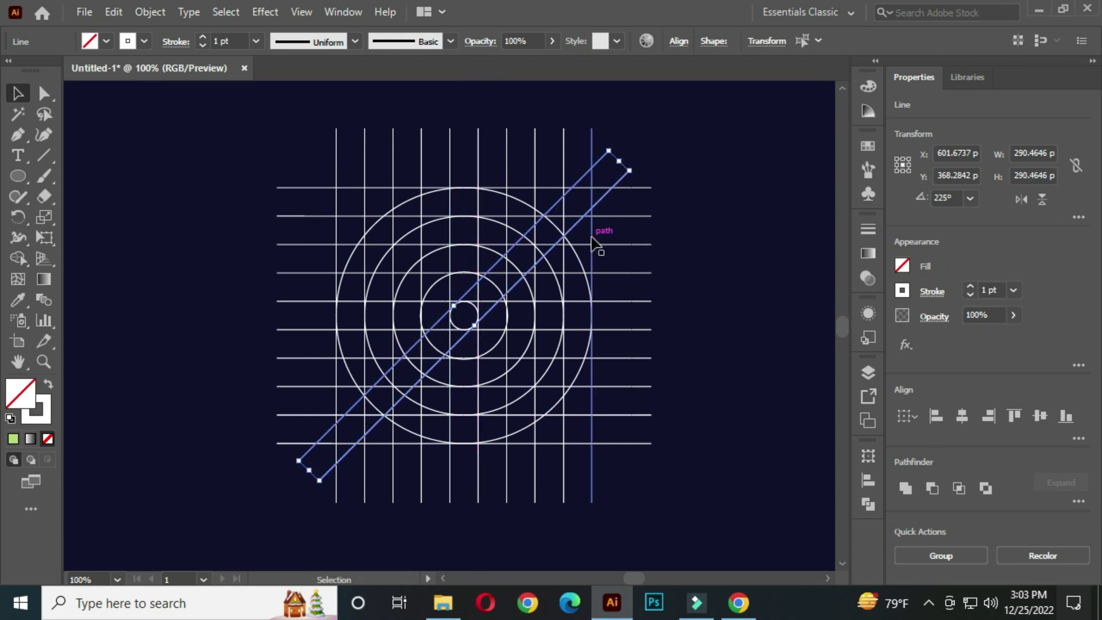
left_click(706, 295)
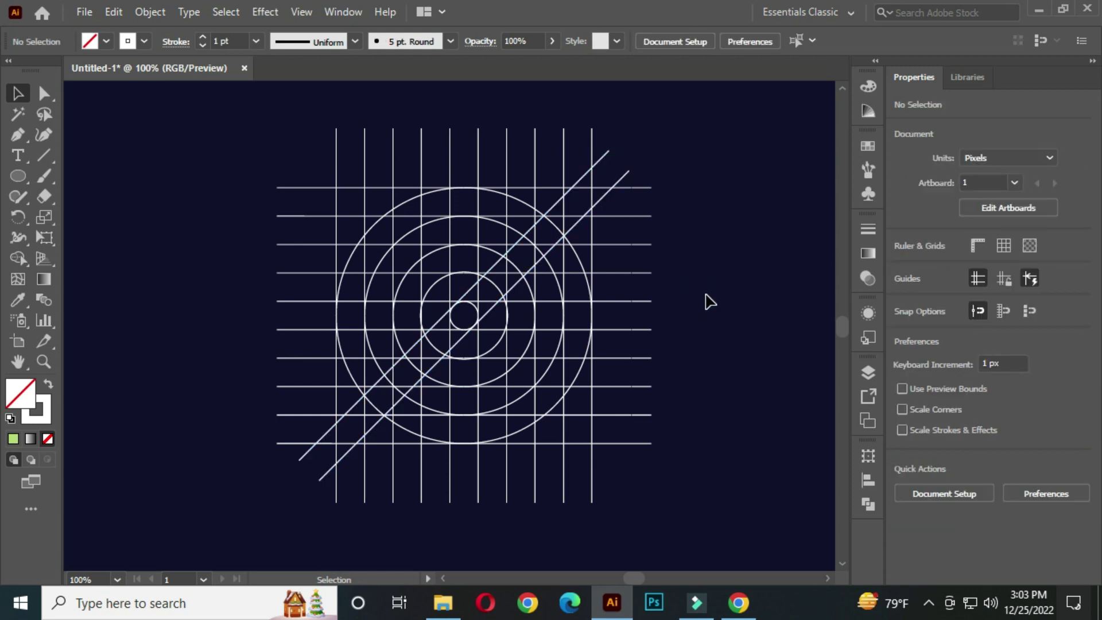
Step: Select the whole construction for the Shape Builder and set its fill to light green (R=181 G=217 B=111)
left_click_drag(216, 109, 777, 524)
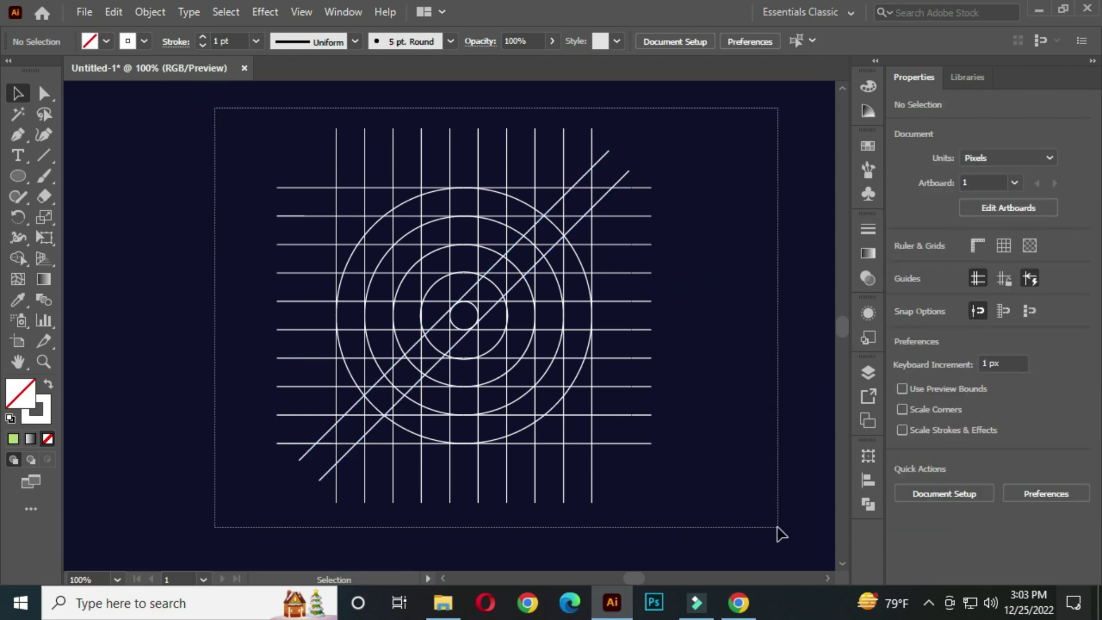
left_click_drag(18, 258, 105, 256)
left_click(105, 256)
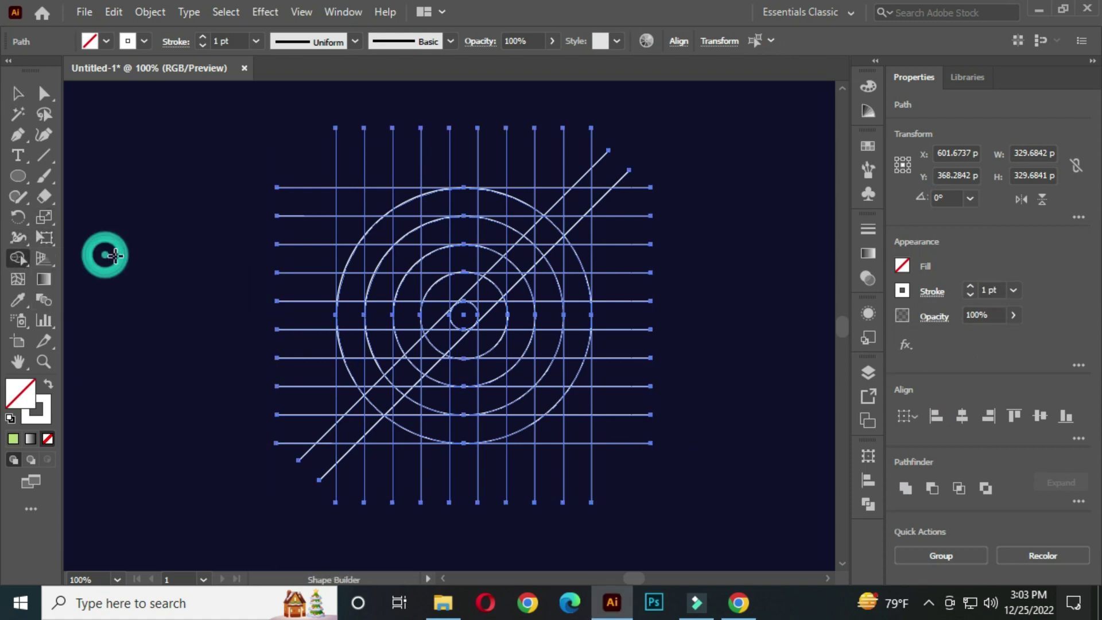
left_click(102, 42)
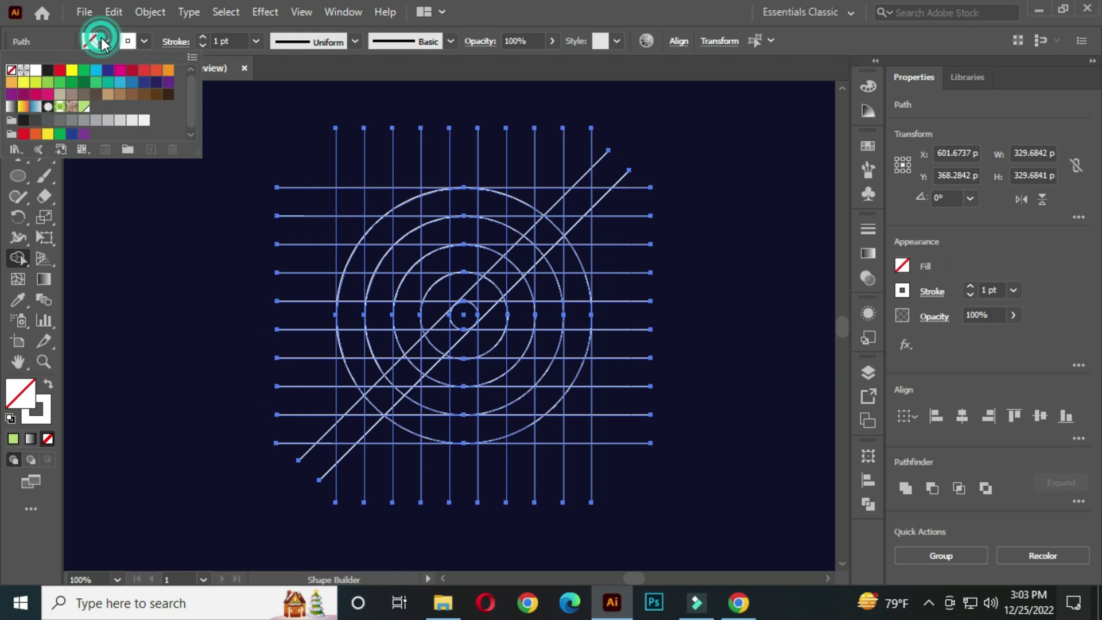
left_click(84, 108)
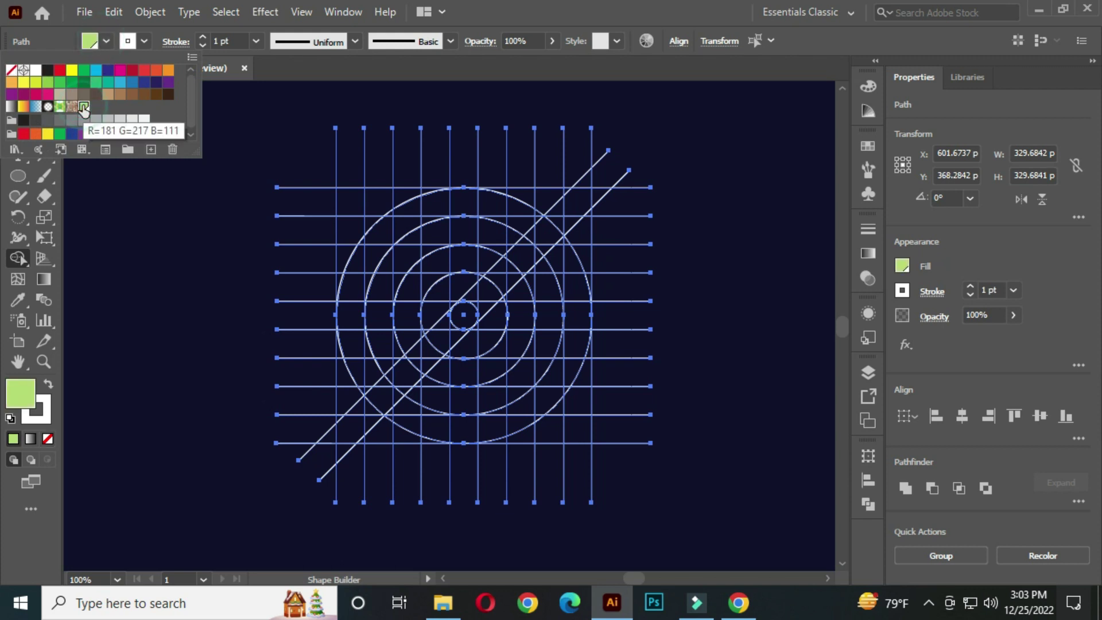
left_click(373, 305)
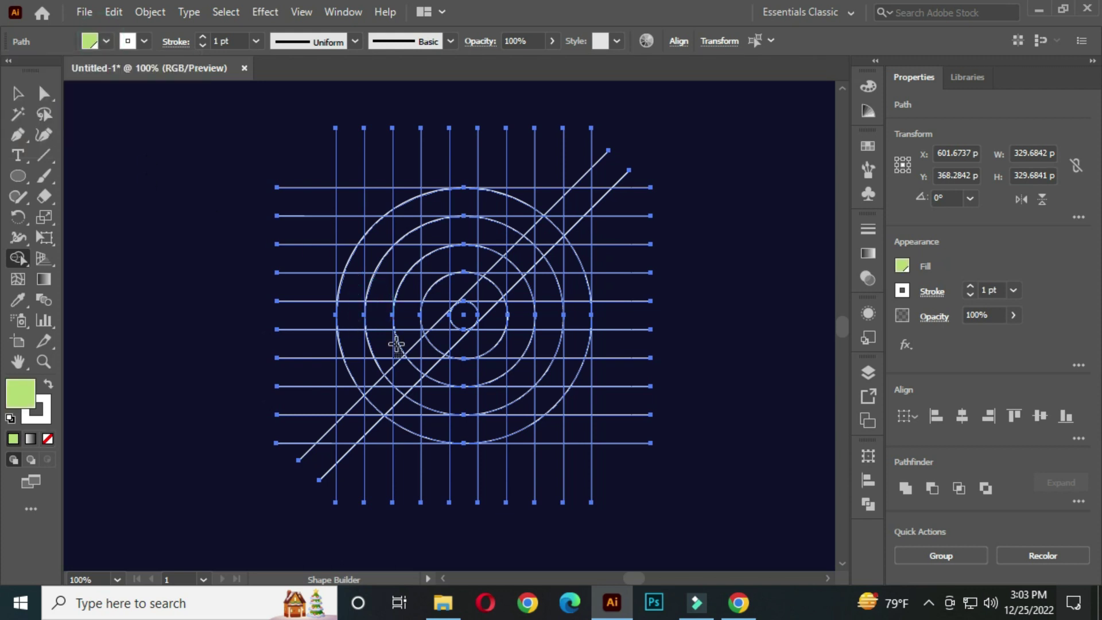
Step: Merge the upper outer ring from its left end to the diagonal band, and continue inward along the band to the second-smallest circle
scroll(492, 288, "up", 1)
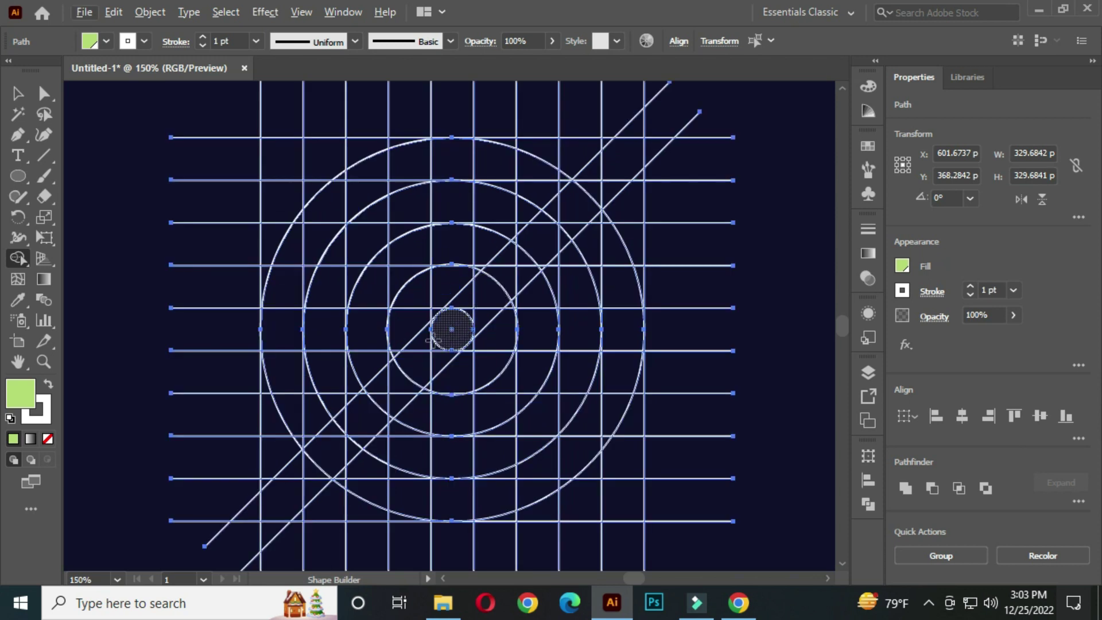
mouse_move(287, 297)
left_mouse_down()
mouse_move(319, 212)
mouse_move(366, 178)
mouse_move(421, 165)
mouse_move(342, 178)
mouse_move(296, 226)
mouse_move(427, 160)
mouse_move(497, 167)
mouse_move(556, 202)
left_mouse_up()
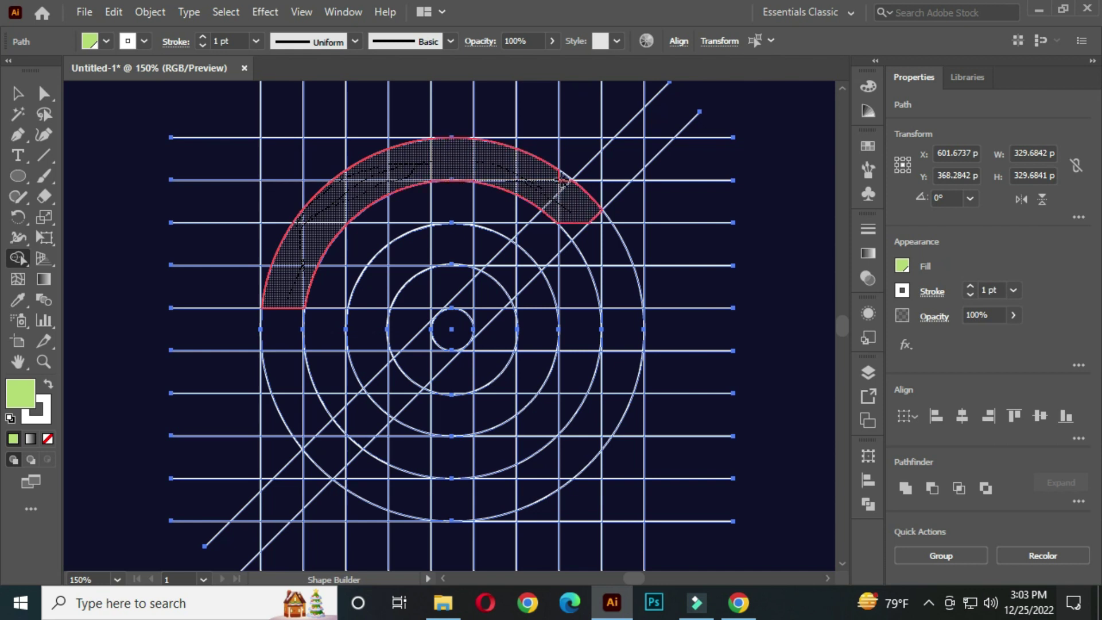
mouse_move(554, 209)
left_mouse_down()
mouse_move(509, 260)
mouse_move(512, 278)
mouse_move(583, 214)
mouse_move(537, 234)
left_mouse_up()
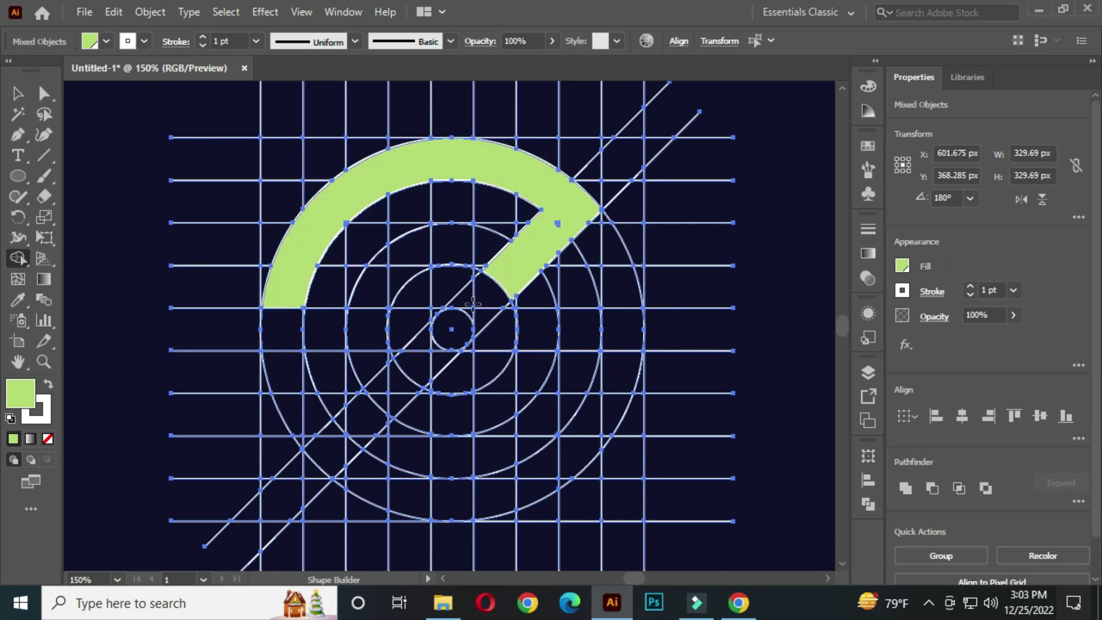
Step: Merge the lower outer ring from its right end to the lower-left diagonal band, including the band's inward section and the leftover outer pieces
mouse_move(597, 381)
left_mouse_down()
mouse_move(619, 368)
mouse_move(603, 414)
mouse_move(473, 480)
mouse_move(362, 463)
mouse_move(352, 418)
left_mouse_up()
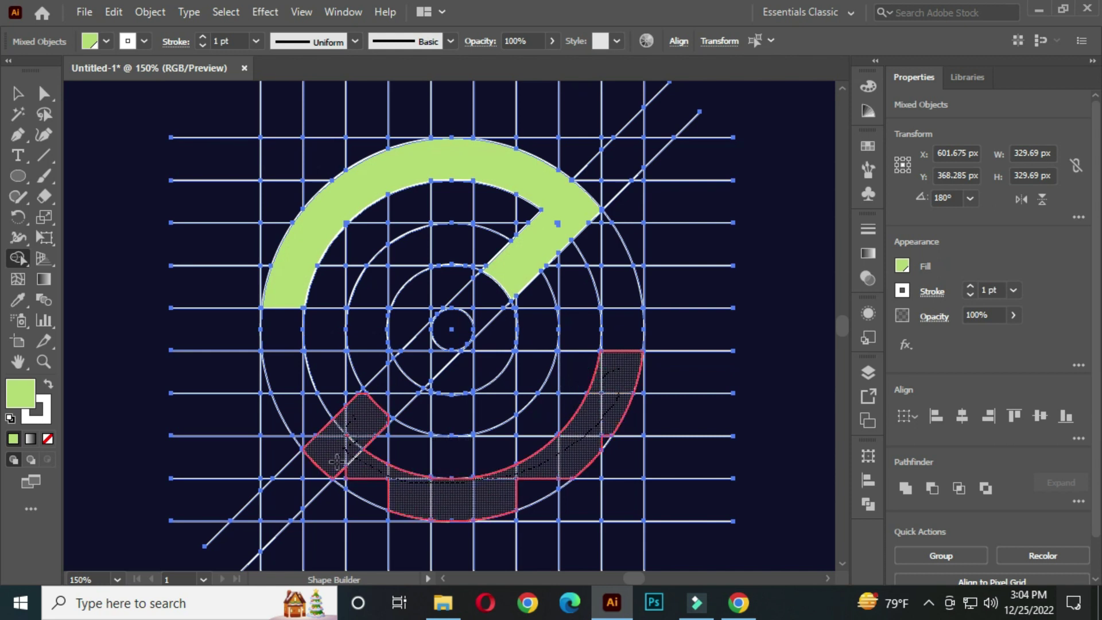
mouse_move(338, 457)
left_mouse_down()
mouse_move(395, 500)
mouse_move(534, 487)
left_mouse_up()
left_click_drag(605, 436, 597, 445)
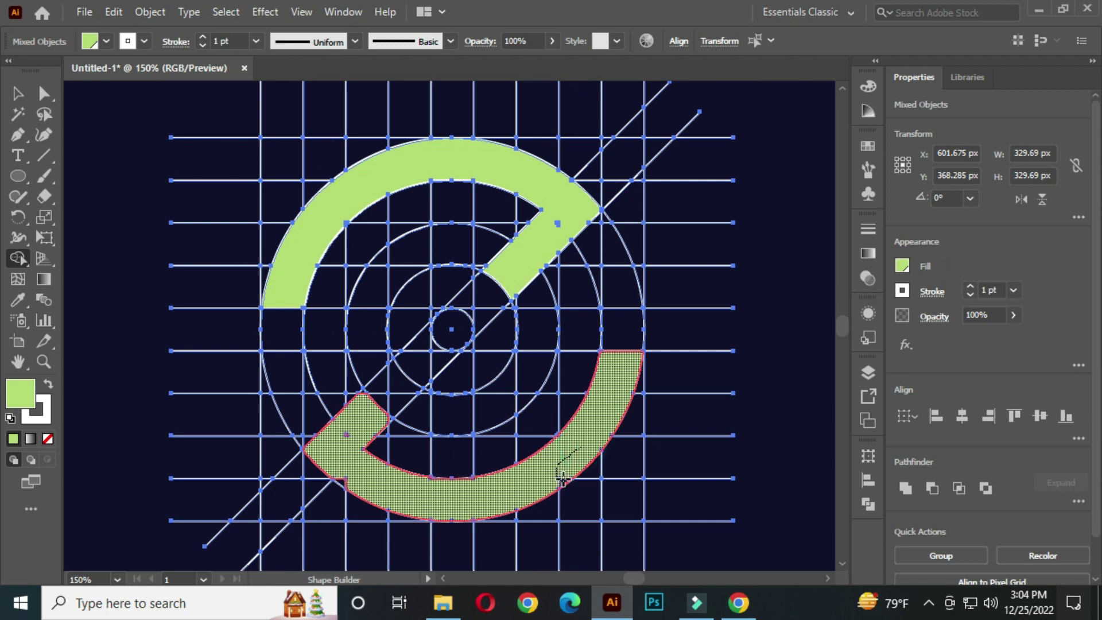
scroll(326, 447, "up", 1)
left_click_drag(353, 427, 353, 430)
Step: Merge the inner ring from the upper diagonal band around the left side to its lower right, joining both green arcs into one shape
scroll(353, 429, "down", 1)
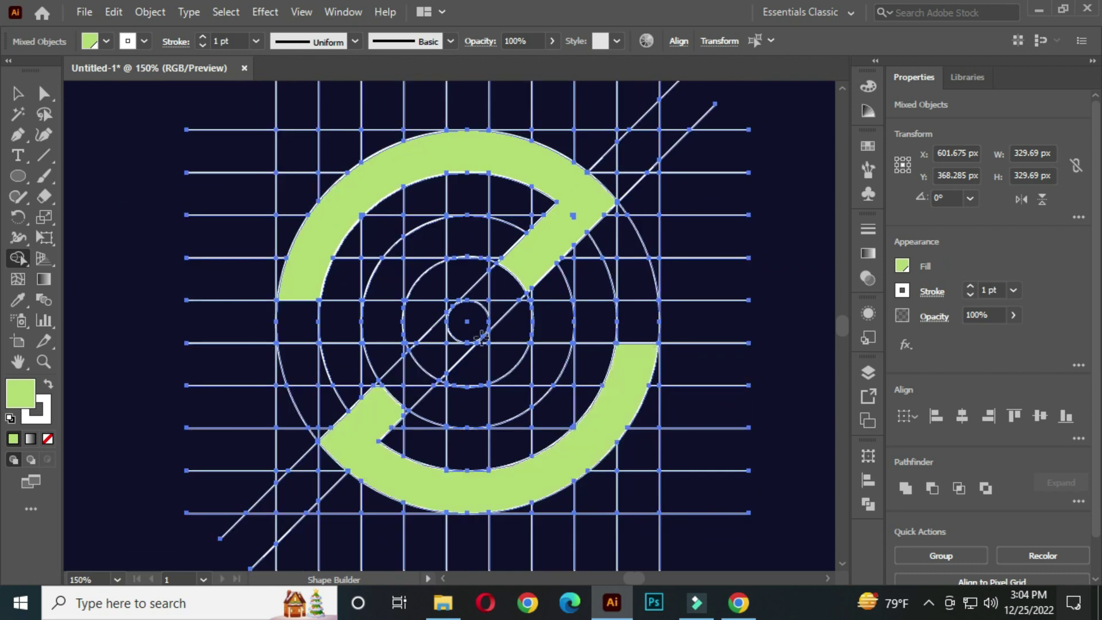
scroll(471, 344, "left", 1)
mouse_move(548, 259)
left_mouse_down()
mouse_move(440, 251)
mouse_move(422, 311)
mouse_move(432, 373)
mouse_move(420, 406)
mouse_move(420, 362)
mouse_move(453, 391)
mouse_move(492, 399)
mouse_move(574, 365)
mouse_move(535, 390)
left_mouse_up()
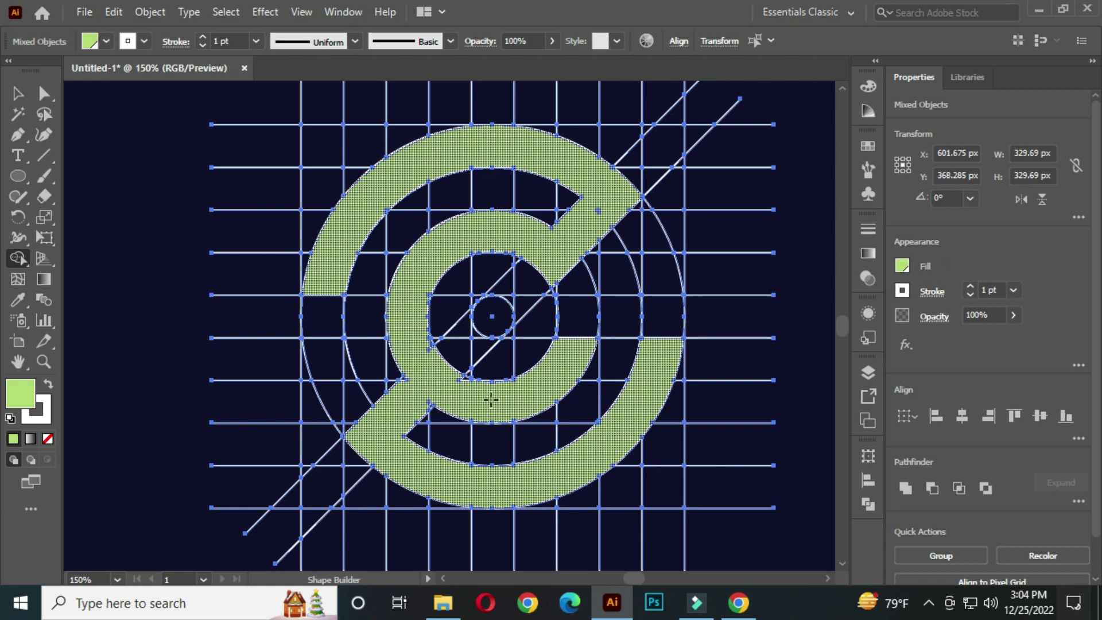
Step: Merge the leftover slivers along the bottom and left side of the inner green ring into the lettermark
scroll(477, 407, "up", 4)
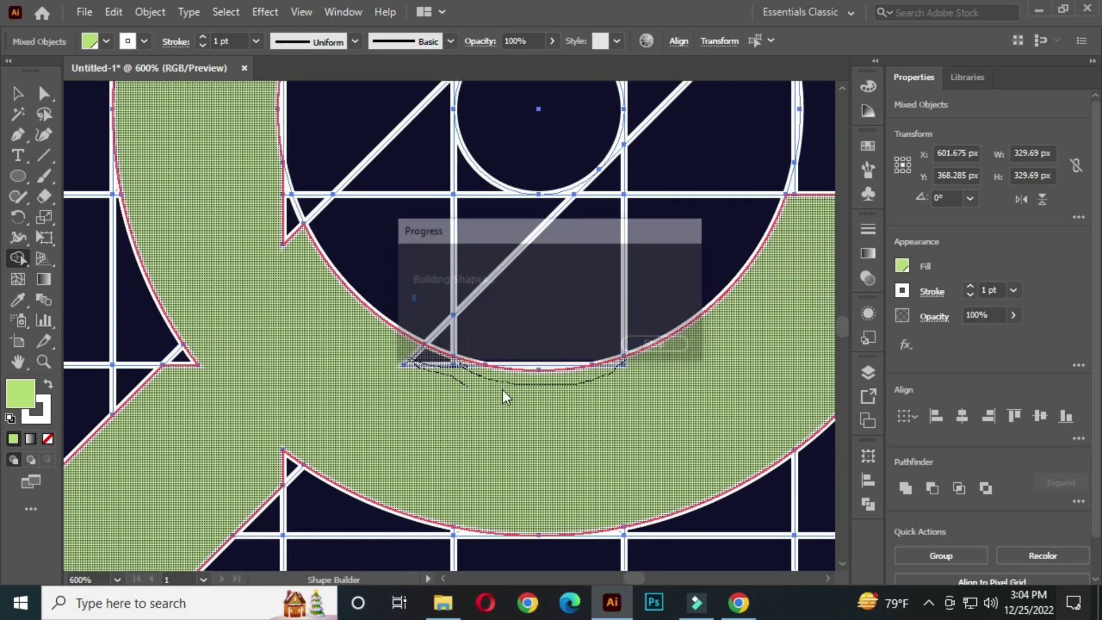
scroll(249, 201, "up", 1)
left_click_drag(263, 197, 300, 287)
left_click_drag(204, 377, 304, 241)
mouse_move(305, 241)
left_mouse_down()
mouse_move(255, 310)
mouse_move(408, 414)
left_mouse_up()
left_click_drag(362, 236, 411, 483)
left_click_drag(350, 143, 398, 409)
left_click_drag(485, 268, 502, 352)
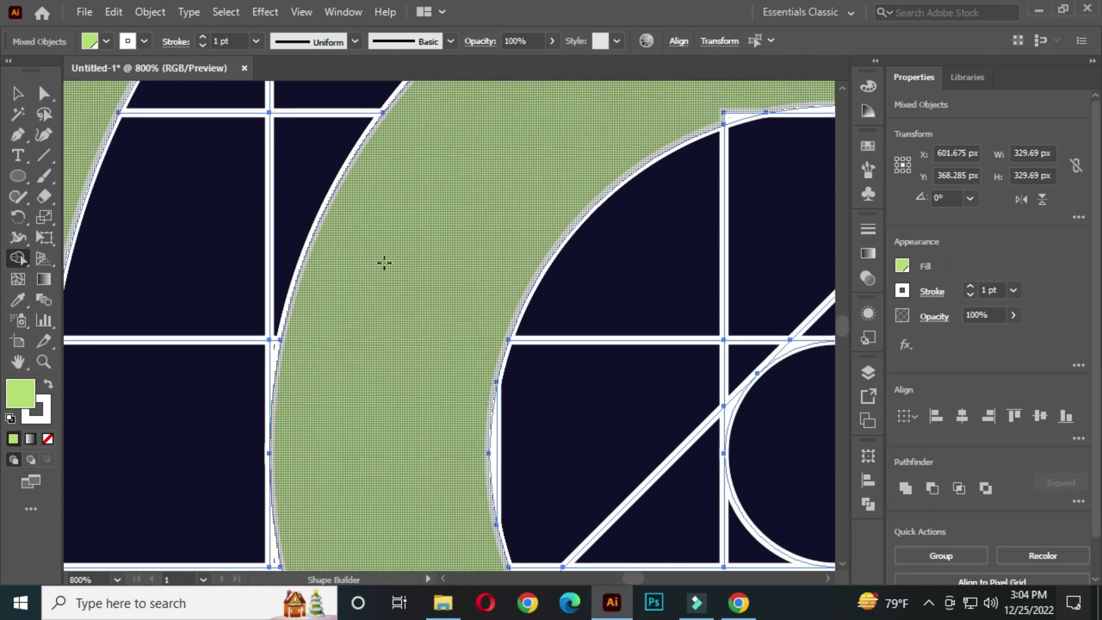
Step: Merge the thin leftover slivers along the top of the inner ring, on both its outer and inner edges
scroll(430, 271, "up", 5)
scroll(430, 271, "right", 5)
mouse_move(396, 376)
left_mouse_down()
mouse_move(604, 361)
mouse_move(629, 379)
left_mouse_up()
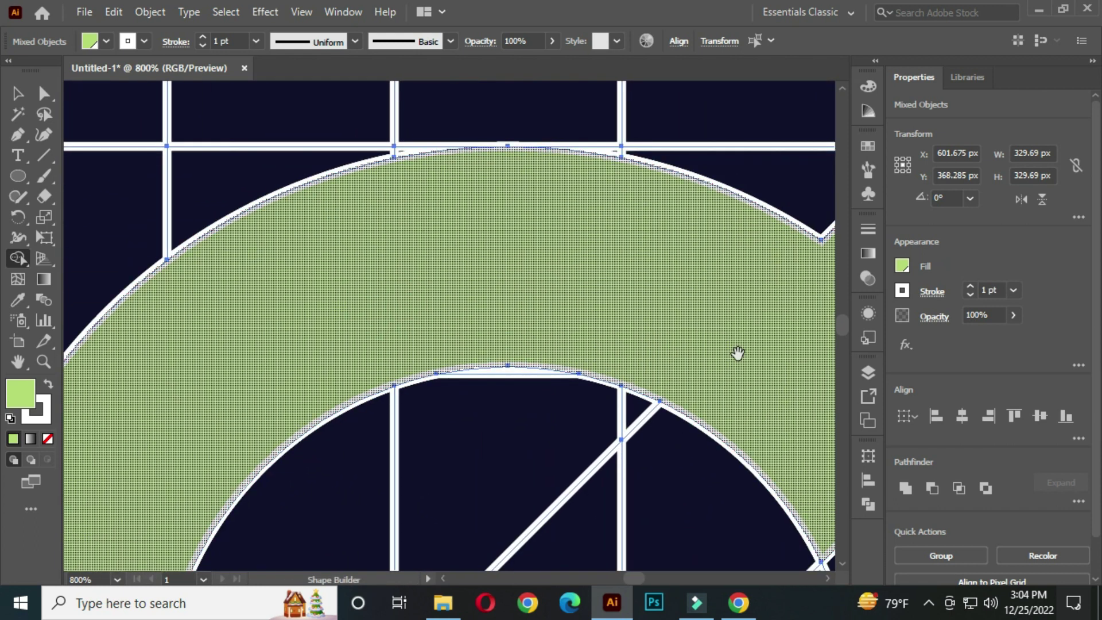
scroll(738, 354, "right", 3)
mouse_move(448, 340)
left_mouse_down()
mouse_move(524, 249)
mouse_move(543, 248)
left_mouse_up()
scroll(544, 248, "down", 3)
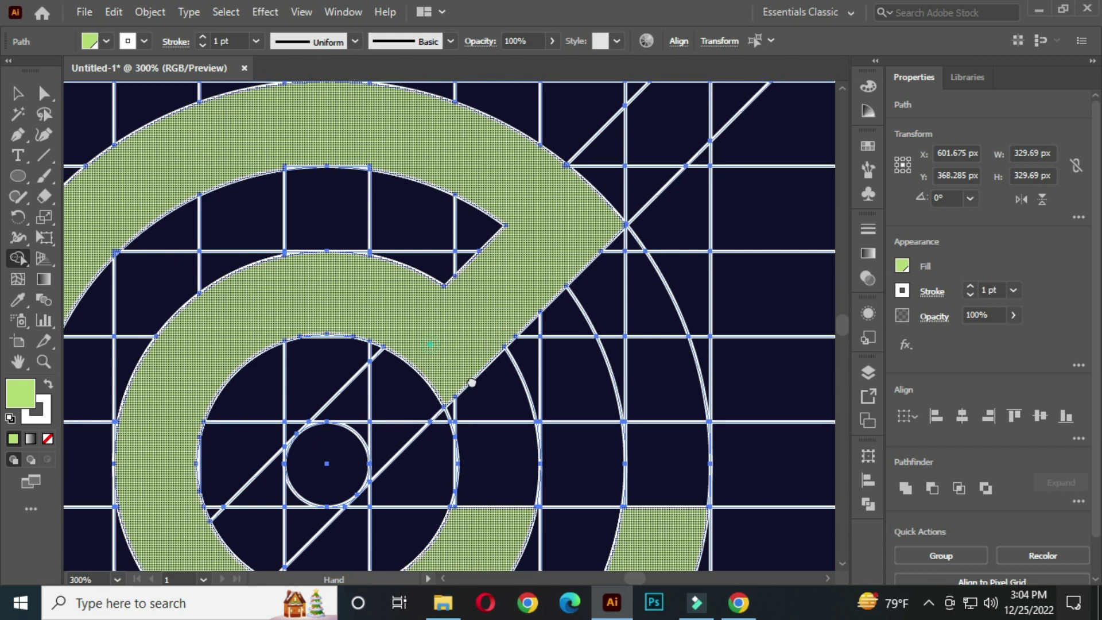
Step: Merge the remaining slivers along the upper outer ring, including the small corner piece at its upper-left inner edge
scroll(430, 344, "up", 5)
left_click_drag(588, 296, 639, 344)
left_click_drag(419, 347, 418, 345)
scroll(546, 274, "down", 5)
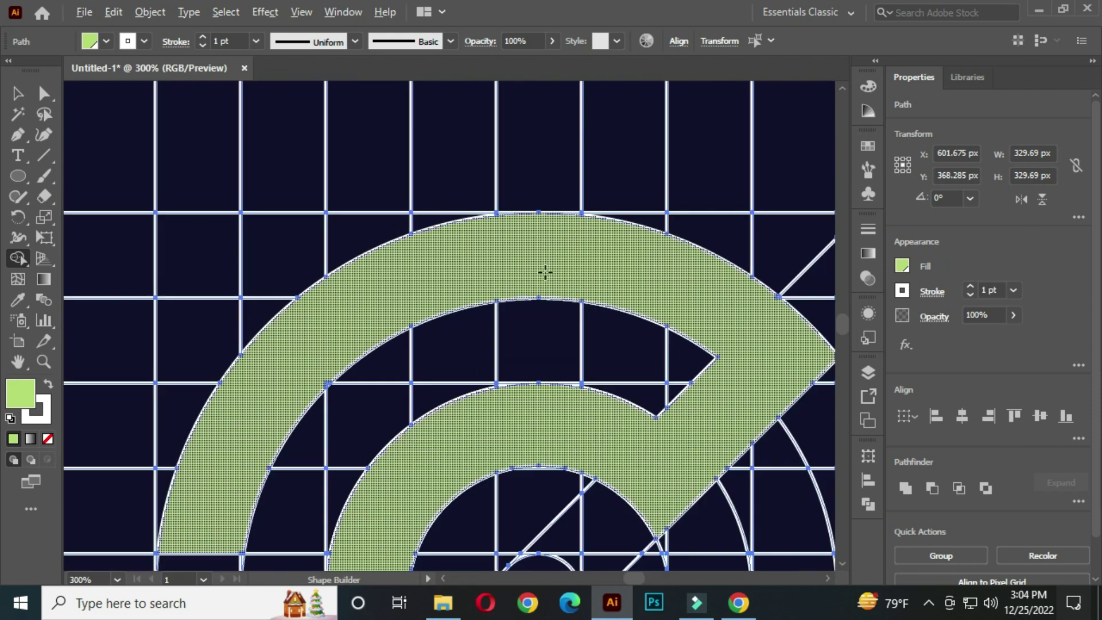
scroll(402, 259, "up", 5)
left_click_drag(453, 217, 446, 259)
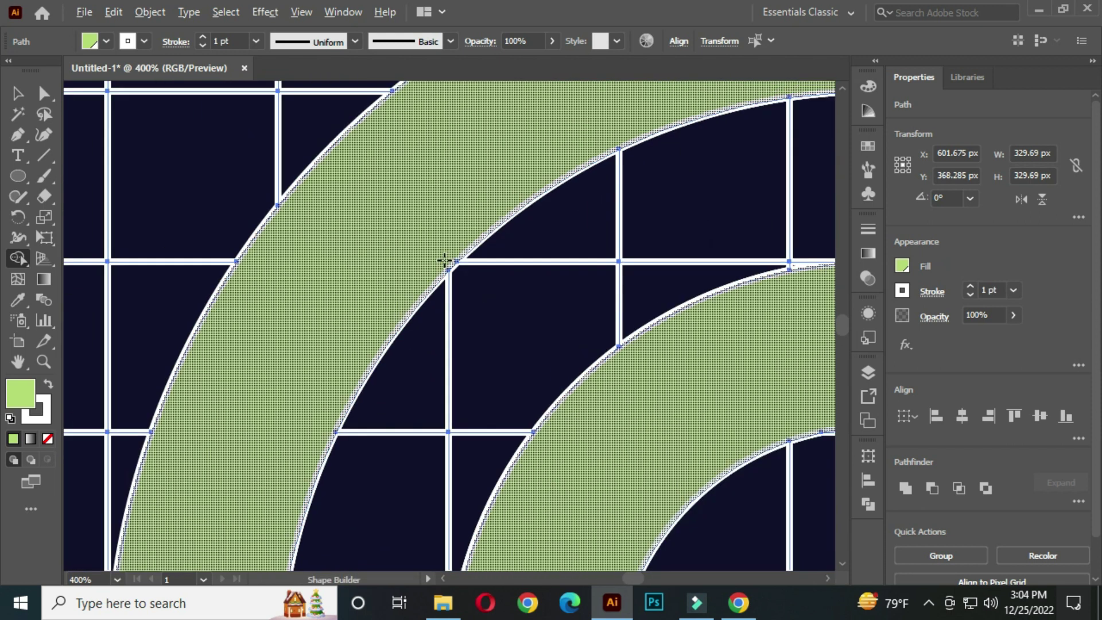
Step: Merge the remaining slivers along the left side of the rings and the lower outer ring into the green shape
scroll(438, 361, "down", 5)
scroll(453, 448, "down", 2)
scroll(659, 492, "up", 7)
mouse_move(462, 358)
left_mouse_down()
mouse_move(488, 401)
mouse_move(492, 370)
mouse_move(505, 374)
left_mouse_up()
scroll(611, 339, "down", 5)
left_click_drag(243, 238, 408, 308)
scroll(457, 516, "up", 6)
left_click_drag(207, 505, 270, 495)
scroll(389, 475, "down", 4)
left_click_drag(389, 475, 388, 384)
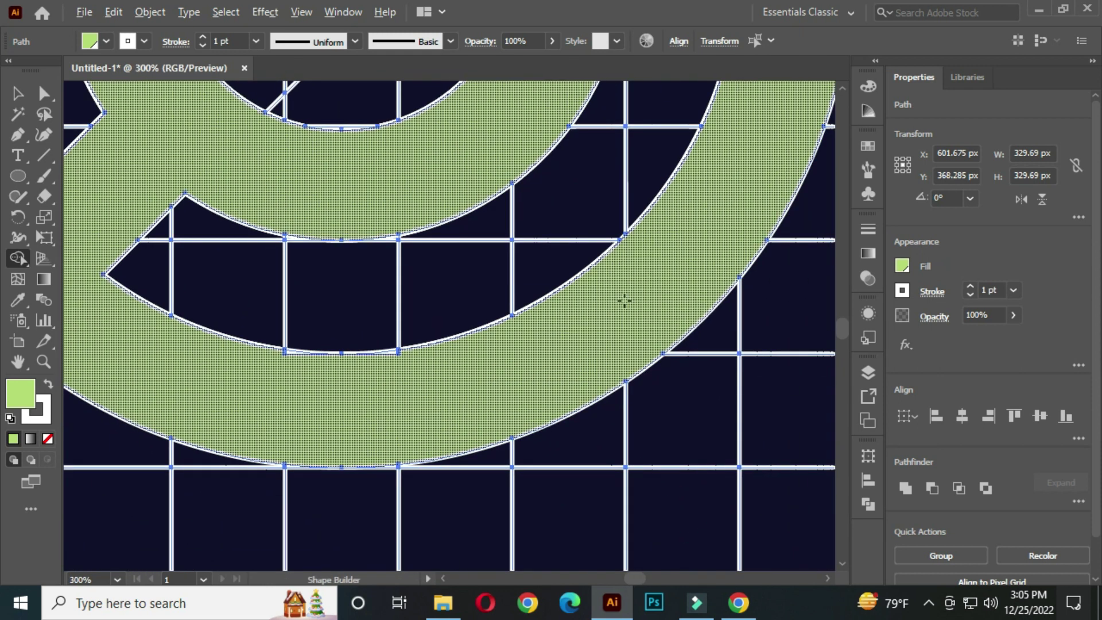
Step: Fill the small centre circle as a solid green dot with the Shape Builder
scroll(625, 287, "down", 4)
scroll(563, 356, "up", 2)
scroll(560, 390, "down", 2)
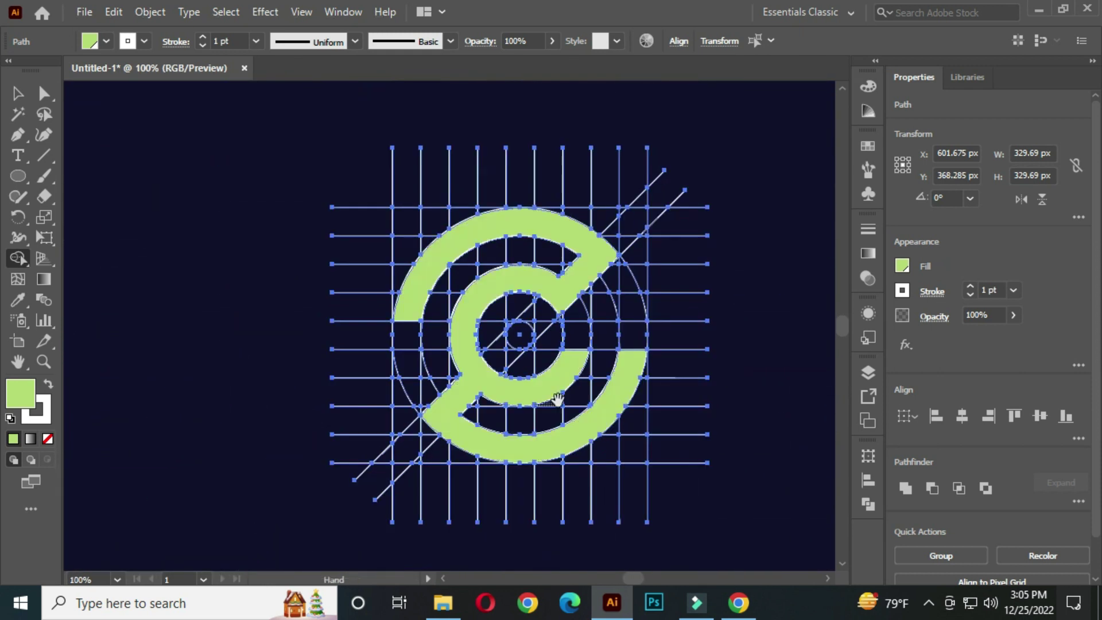
scroll(447, 333, "up", 4)
scroll(458, 335, "down", 5)
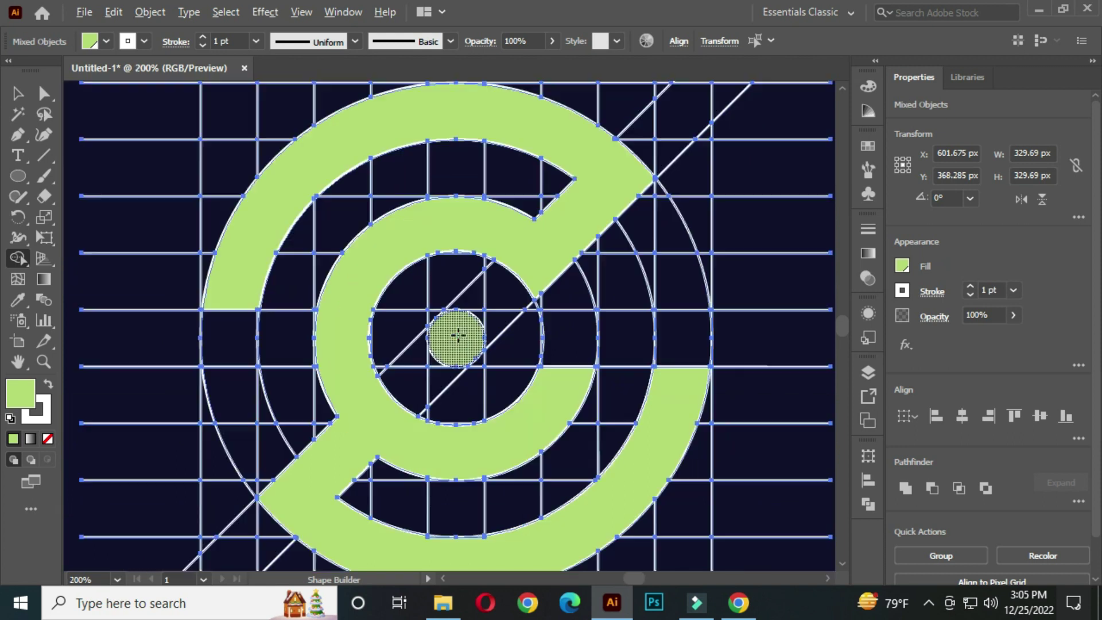
left_click(456, 336)
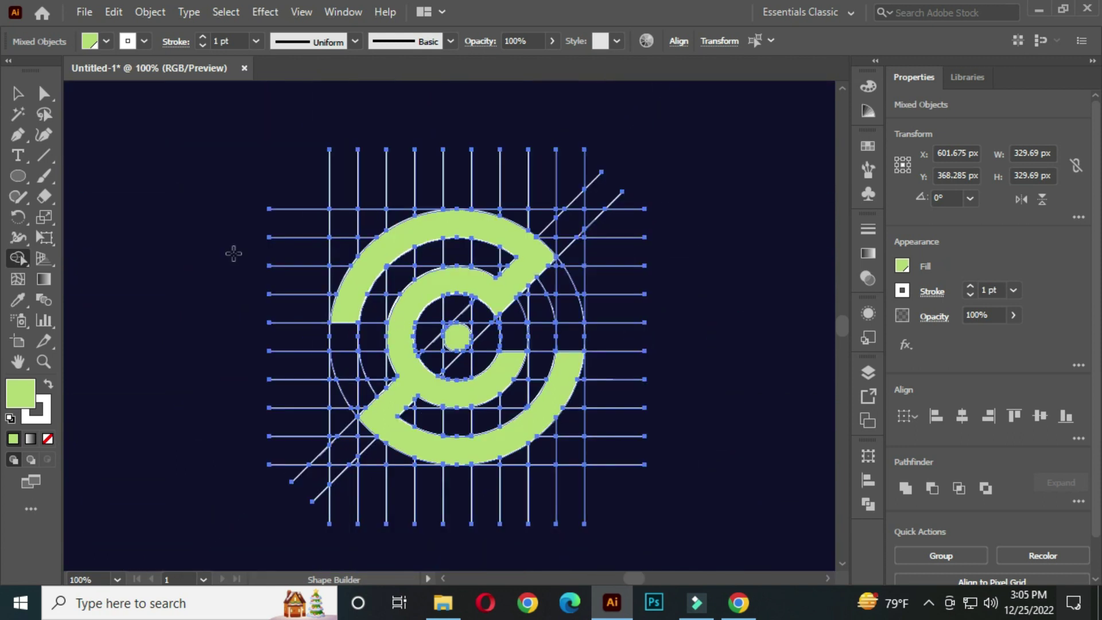
Step: Select the merged lettermark together with the centre dot and move both off the construction grid to its left
left_click(18, 93)
left_click(175, 207)
scroll(460, 368, "down", 1)
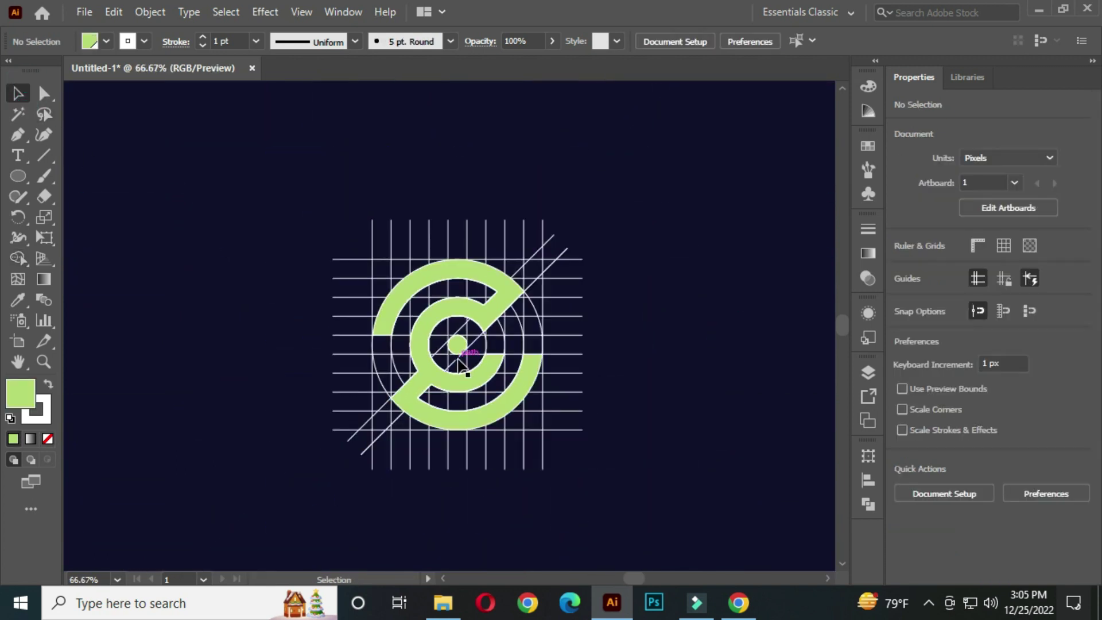
left_click(381, 320)
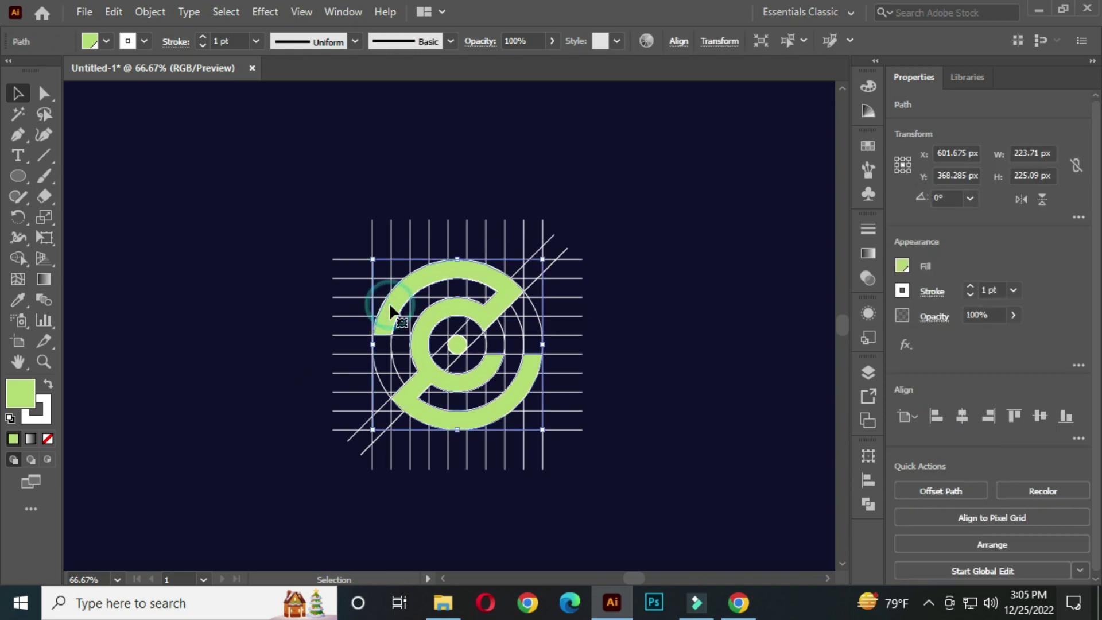
left_click(461, 347, "shift")
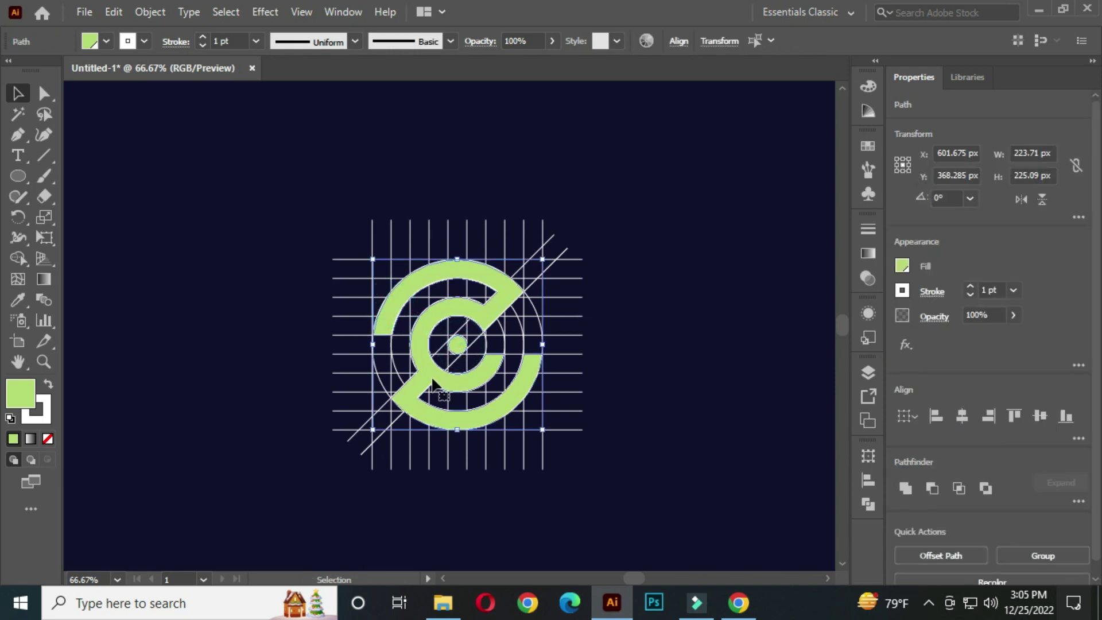
left_click_drag(430, 379, 229, 348)
Step: Delete the leftover construction lines and circles, and move the lettermark back to the middle of the artboard
left_click_drag(335, 161, 638, 498)
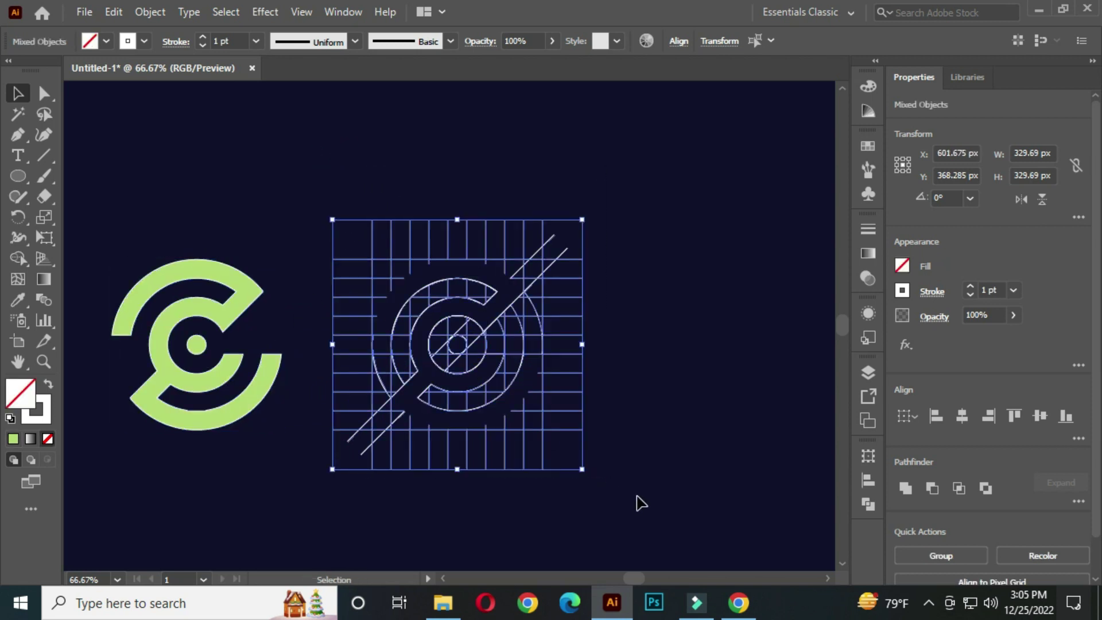
key("Delete")
left_click_drag(130, 226, 336, 488)
left_click_drag(219, 313, 483, 275)
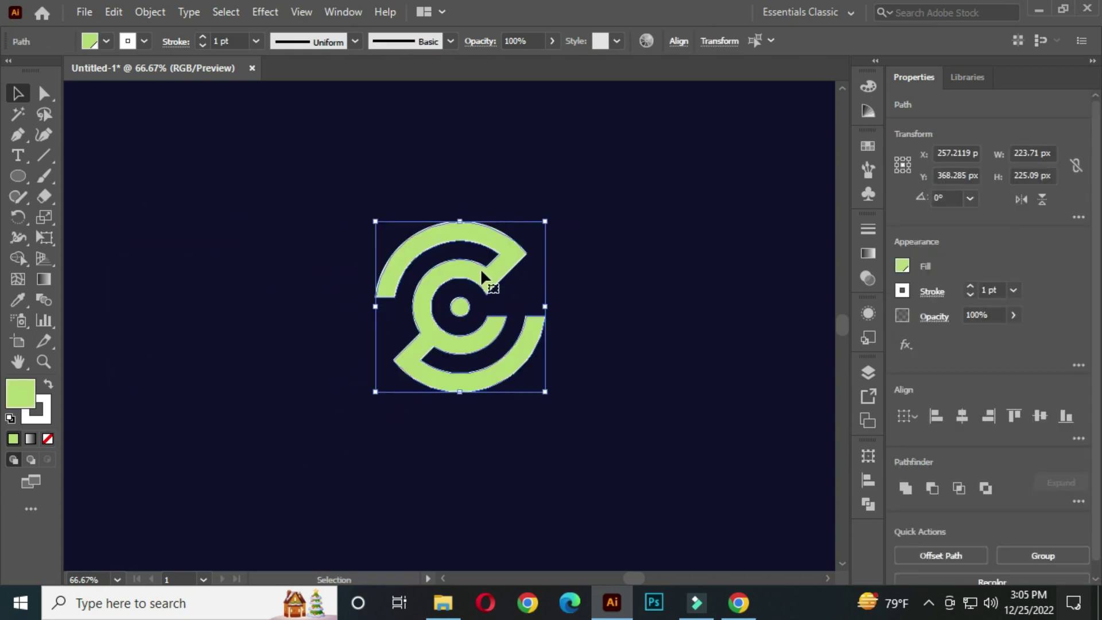
Step: Remove the white stroke from the lettermark and its centre dot
left_click(144, 41)
left_click(10, 71)
left_click(167, 222)
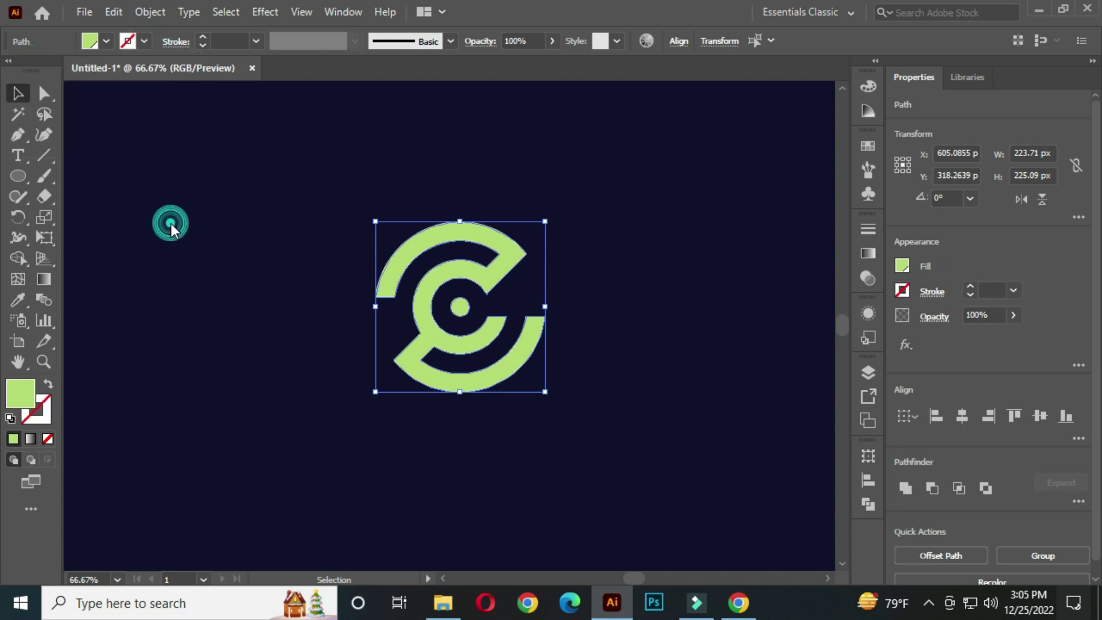
left_click(171, 224)
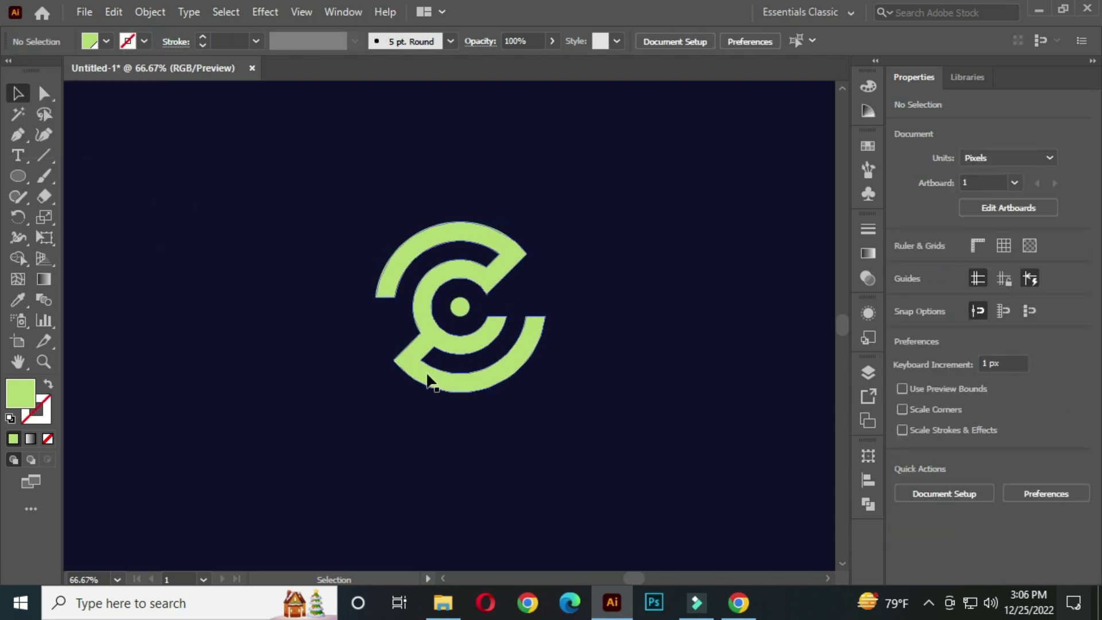
Step: Move the whole lettermark up to leave room for text beneath it
left_click_drag(317, 198, 590, 439)
left_click_drag(508, 386, 492, 359)
left_click(637, 322)
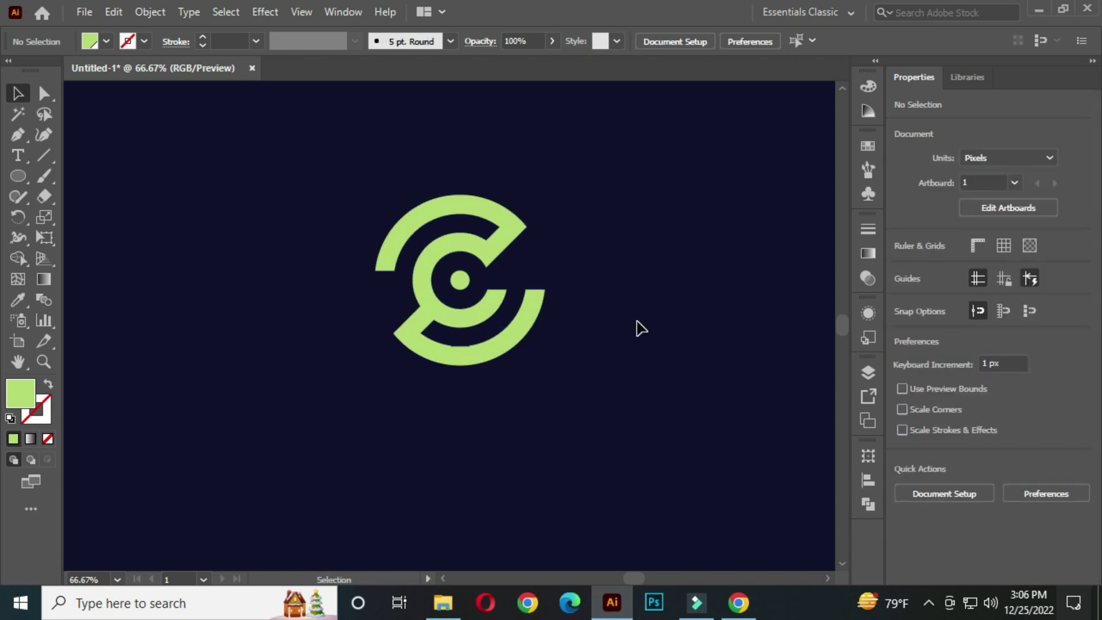
key("ctrl+z")
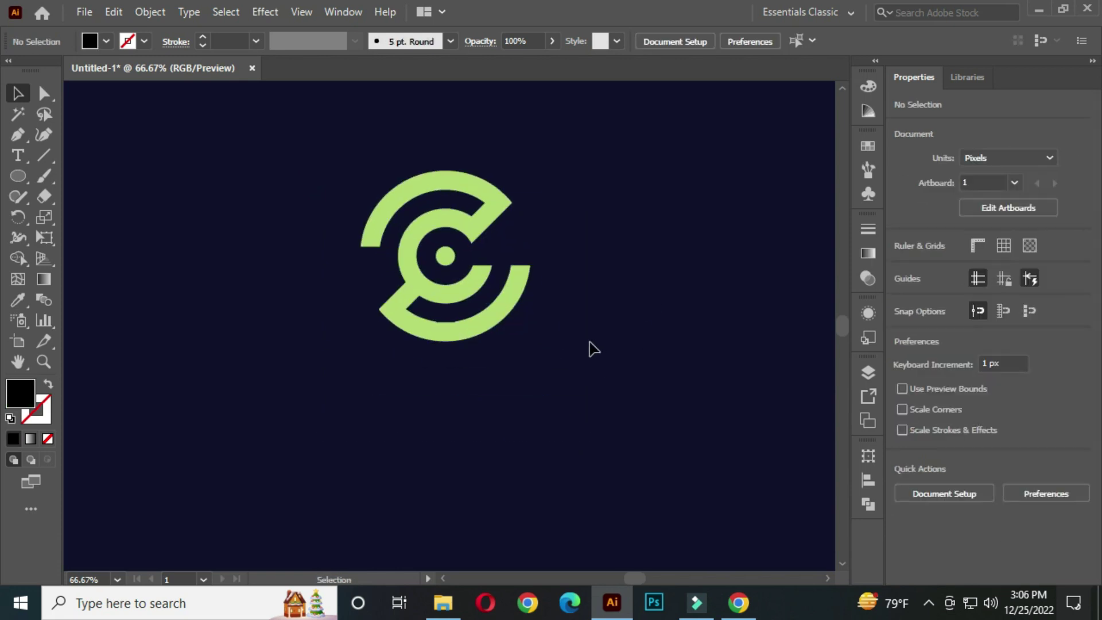
Step: Add the text ZEMOYA in Nexa Black, scale it to about 72.62 pt and place it beneath the lettermark
left_click_drag(9, 153, 103, 158)
left_click(363, 411)
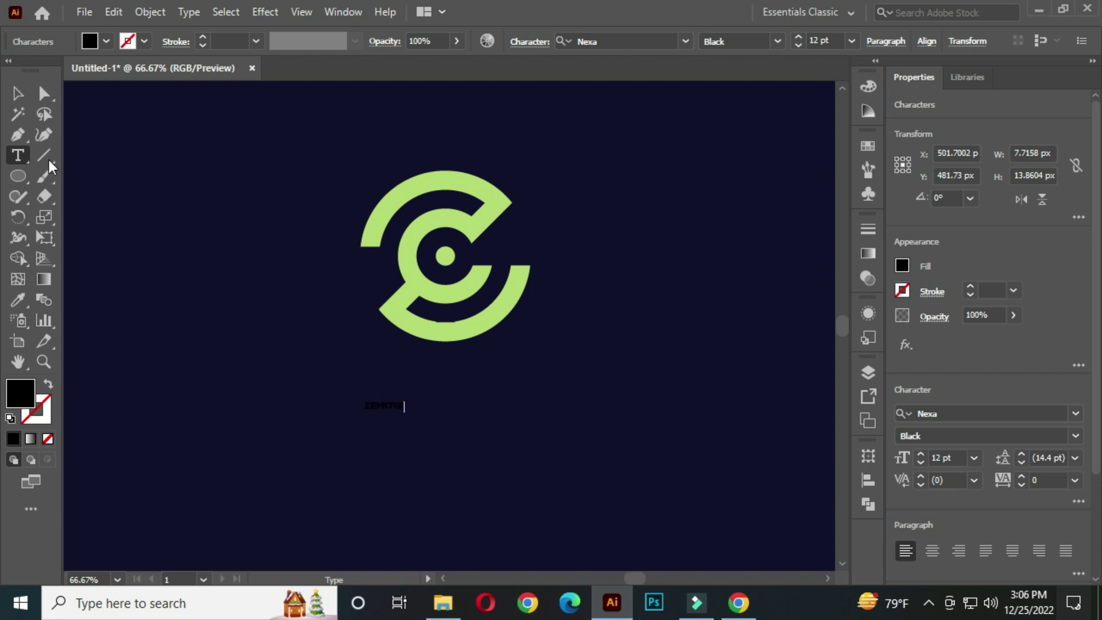
left_click(17, 93)
left_click_drag(405, 414, 508, 503)
left_click_drag(377, 411, 442, 397)
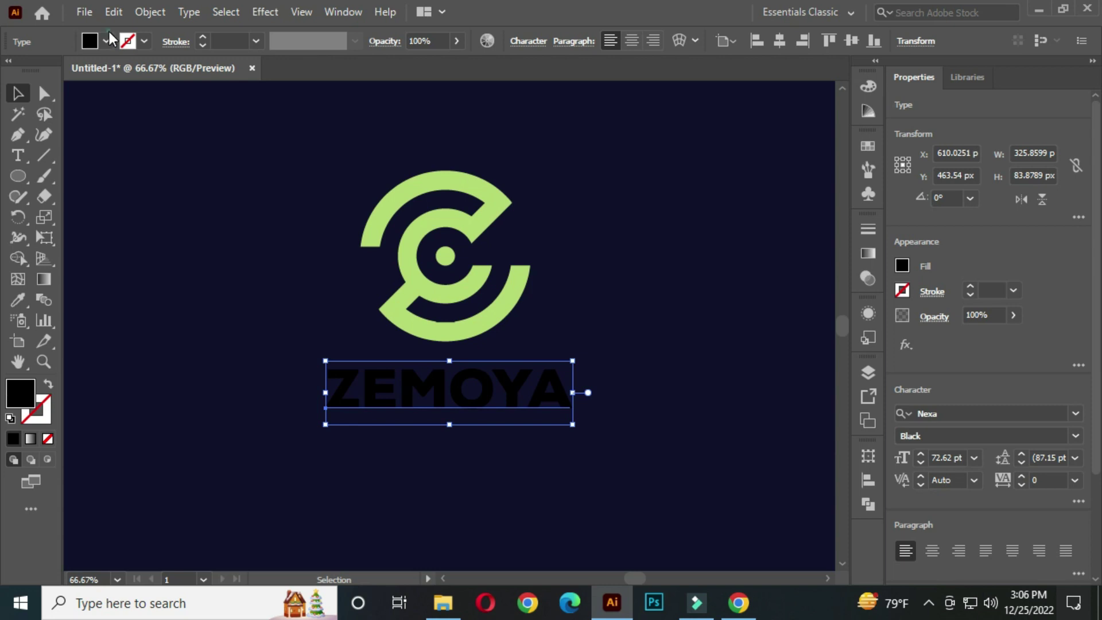
Step: Set the ZEMOYA text's fill to white and scale it down to about 66.7 pt
left_click(106, 41)
left_click(32, 72)
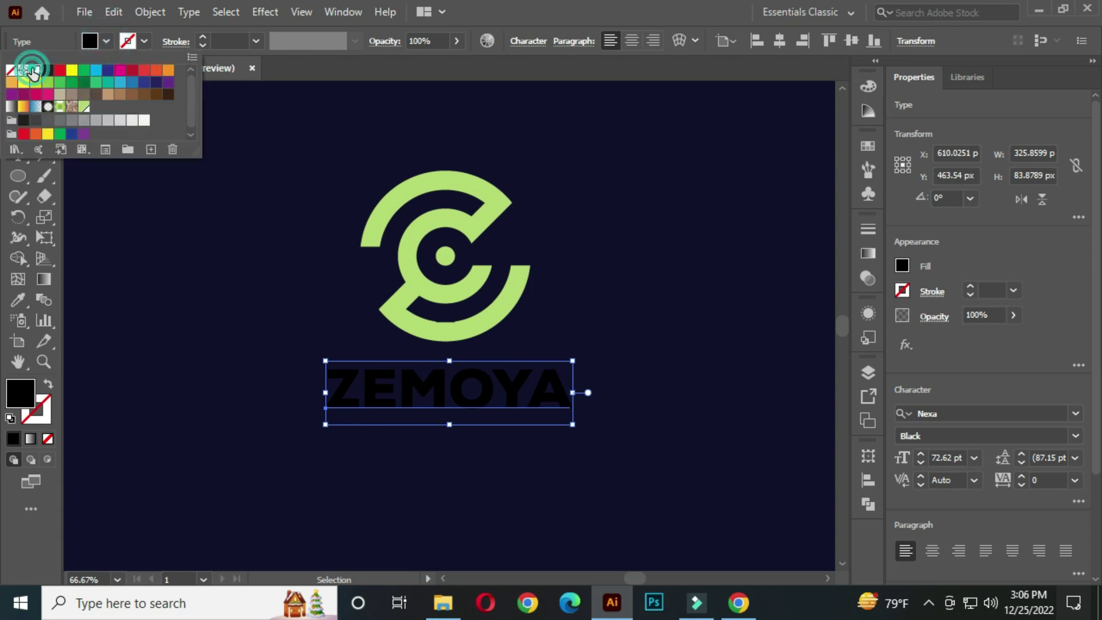
left_click(252, 331)
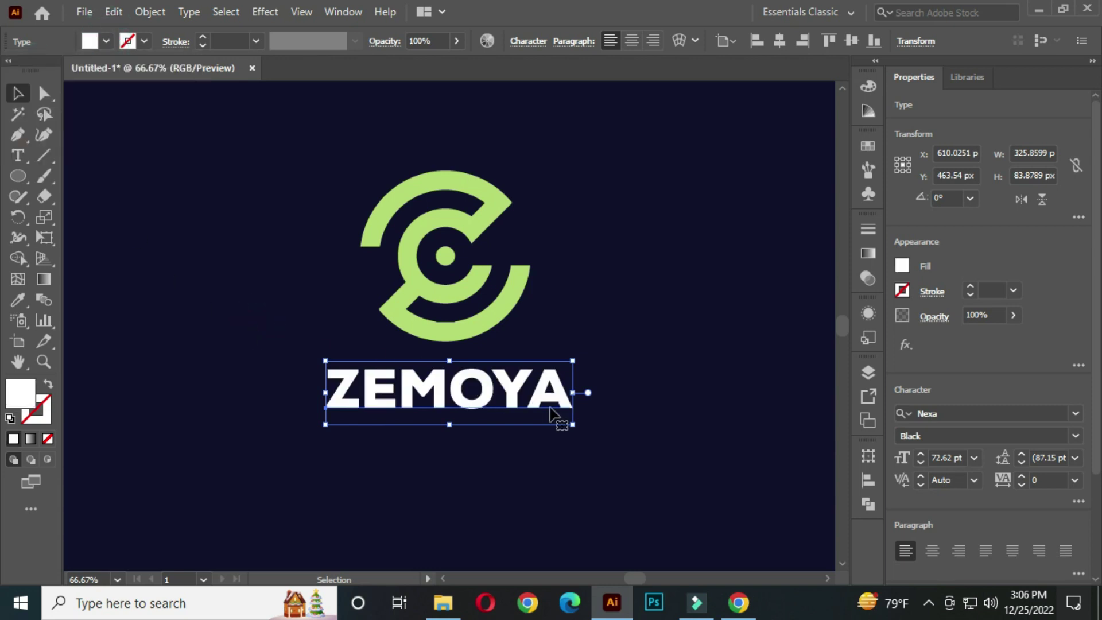
left_click_drag(573, 424, 554, 419)
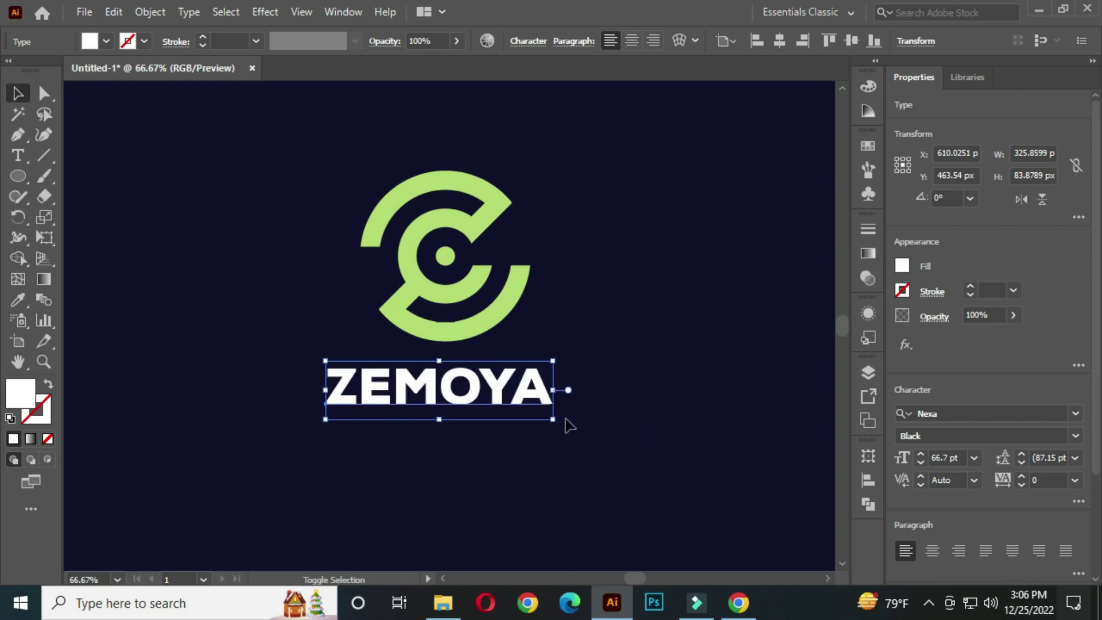
Step: Place a copy of the ZEMOYA text directly below it and change its wording to CAPITAL
left_click_drag(447, 389, 459, 430)
key("t")
left_click_drag(550, 442, 321, 432)
type("CAPO")
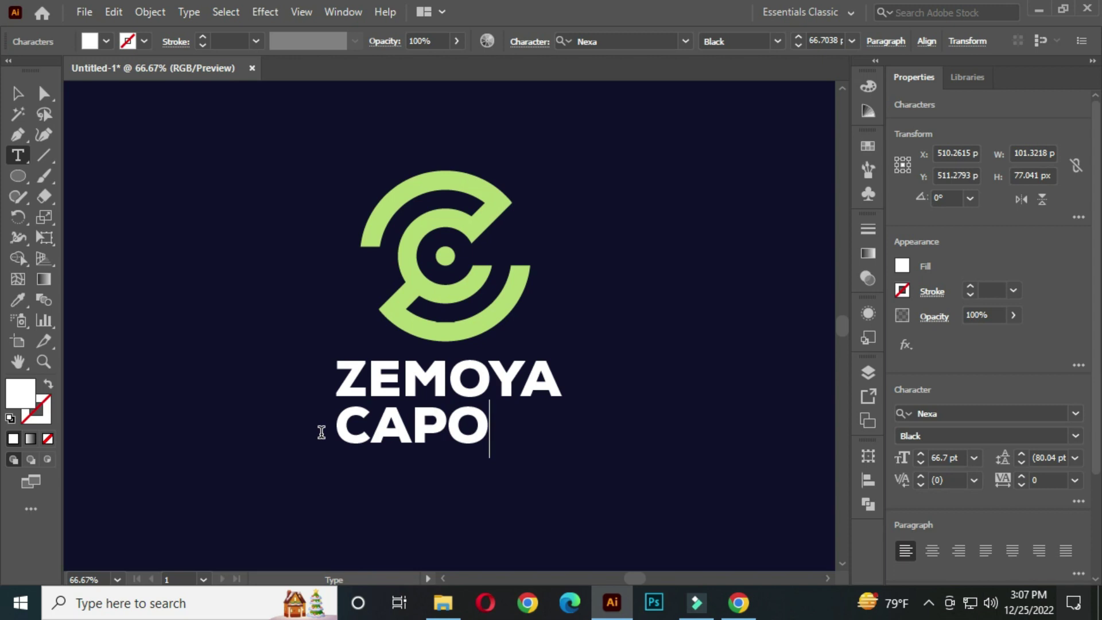
key("BackSpace")
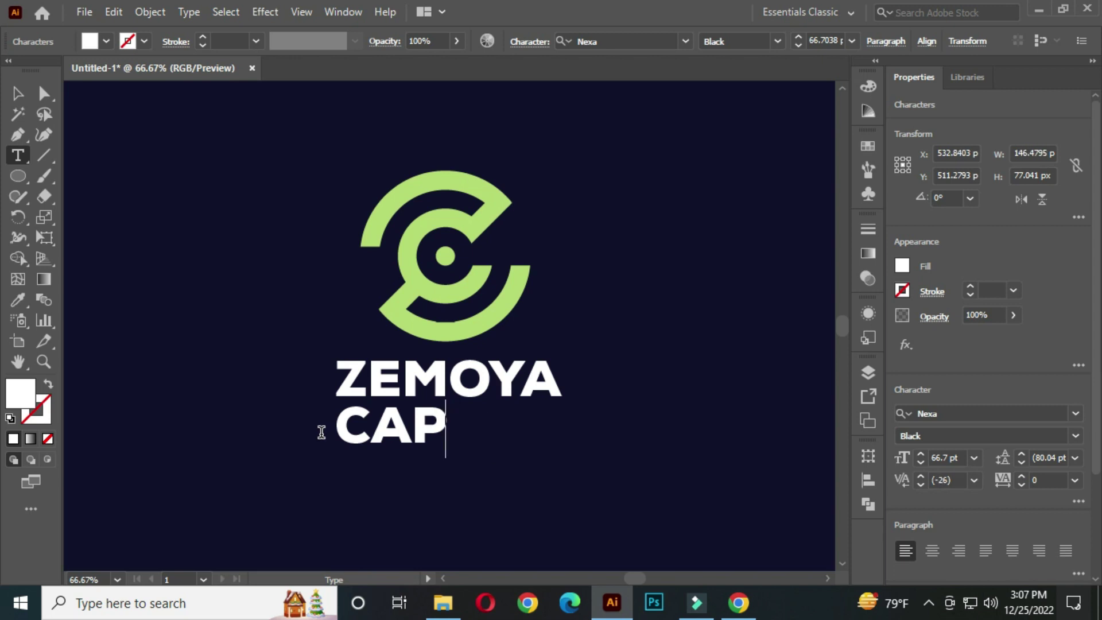
type("ITAL")
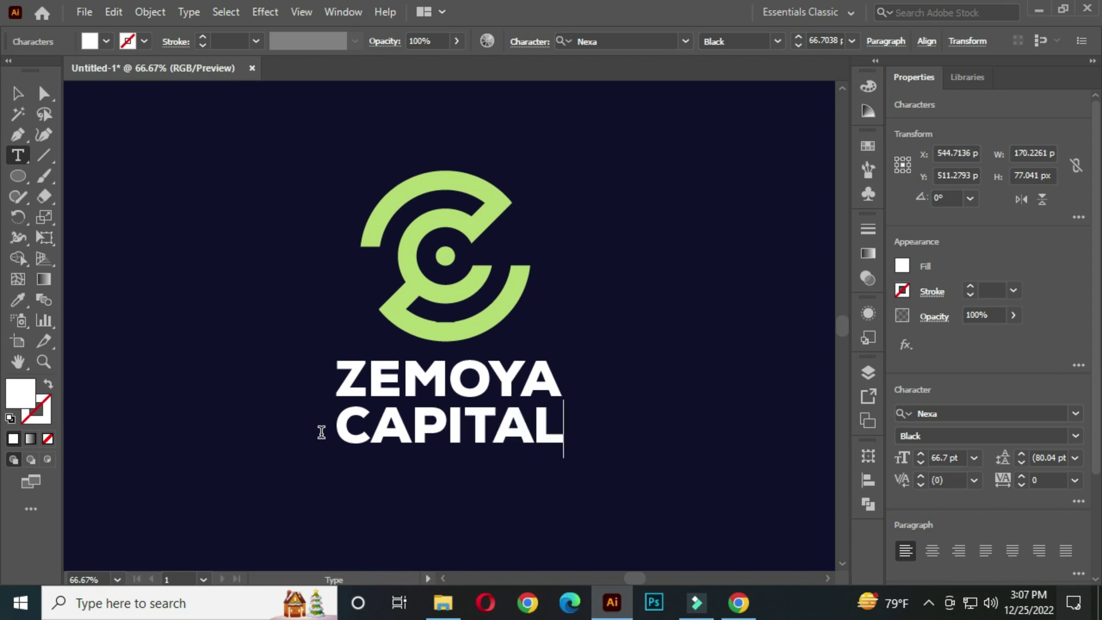
left_click(20, 97)
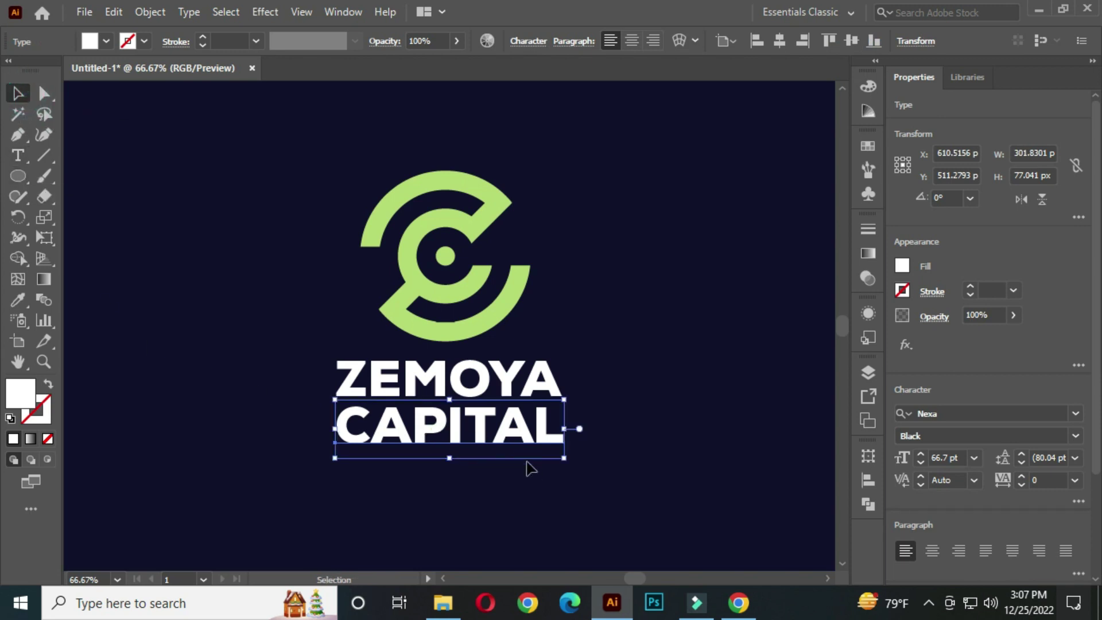
Step: Scale CAPITAL down to about 25.36 pt, set its tracking to 500 and centre it beneath ZEMOYA
left_click_drag(562, 457, 495, 435)
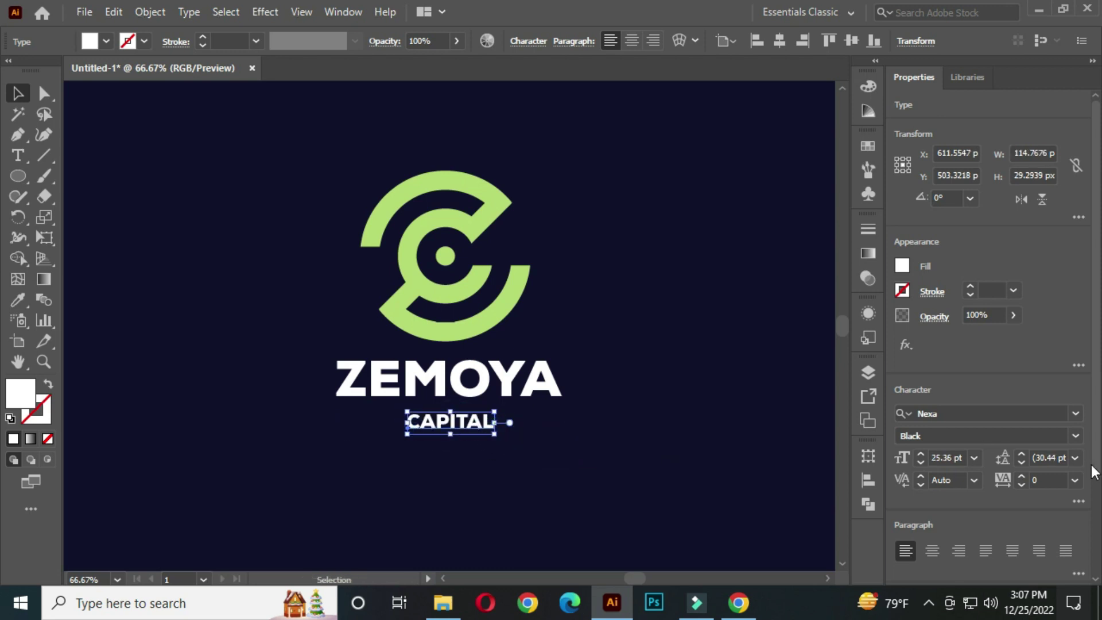
left_click(1059, 481)
type("500")
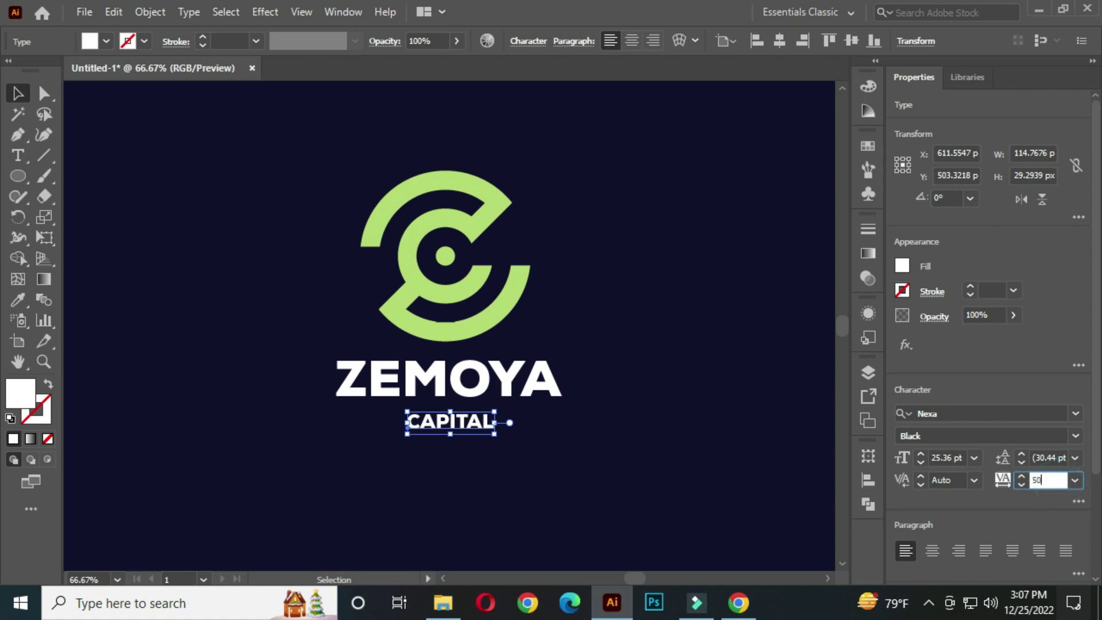
left_click(563, 463)
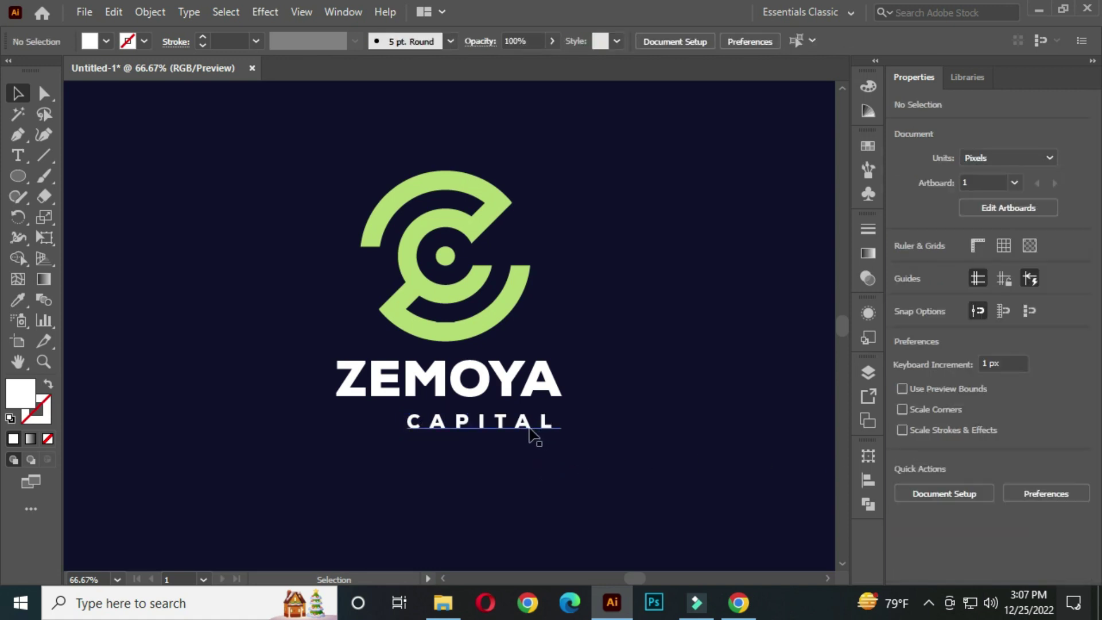
left_click_drag(515, 430, 480, 436)
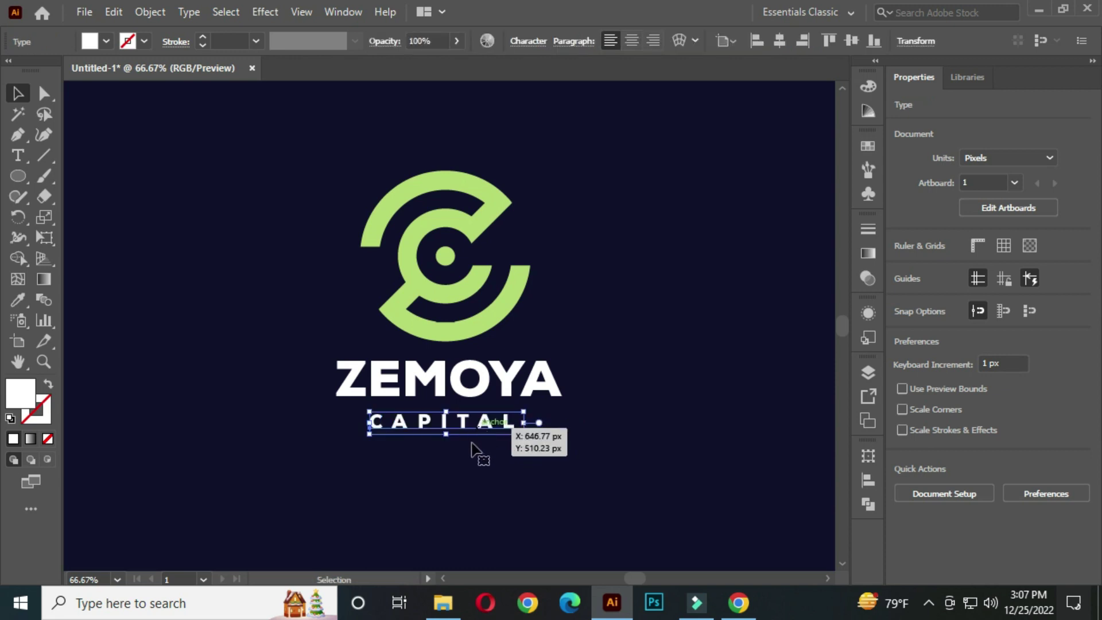
left_click(463, 475)
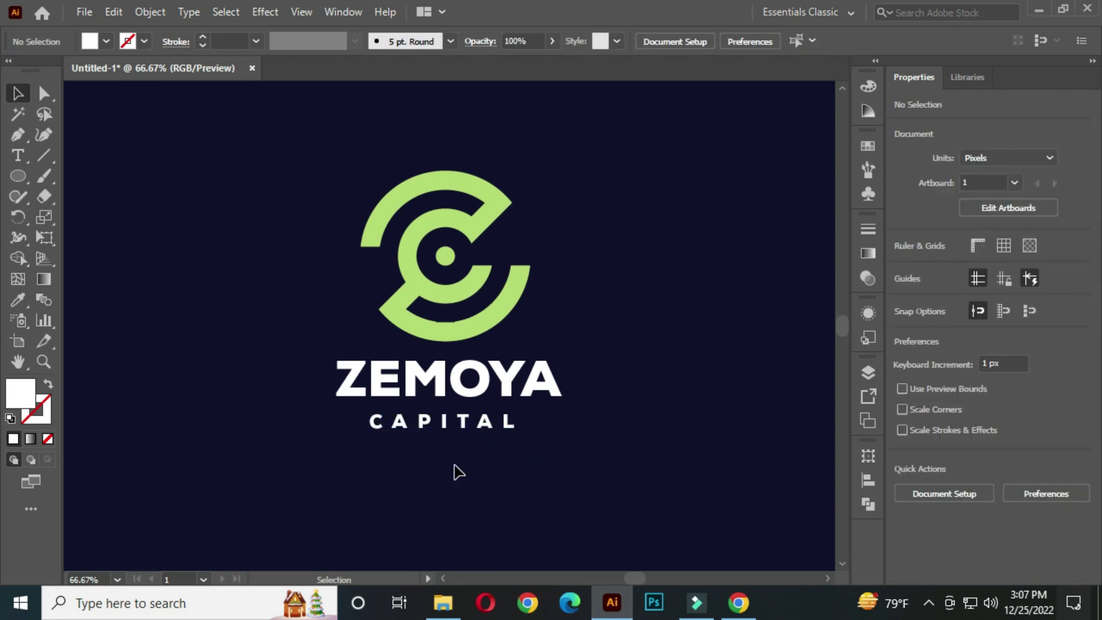
Step: Scale both text lines down together slightly, and group the lettermark with its centre dot
left_click_drag(540, 465, 454, 383)
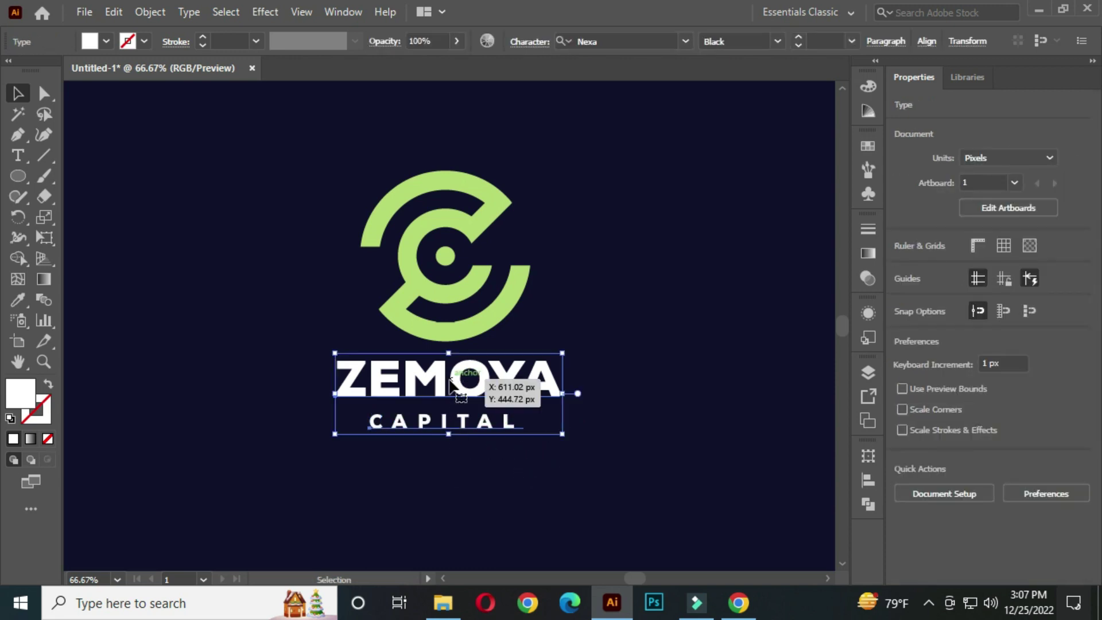
left_click_drag(563, 435, 556, 424)
key("ctrl")
left_click_drag(583, 347, 319, 160)
key("ctrl+g")
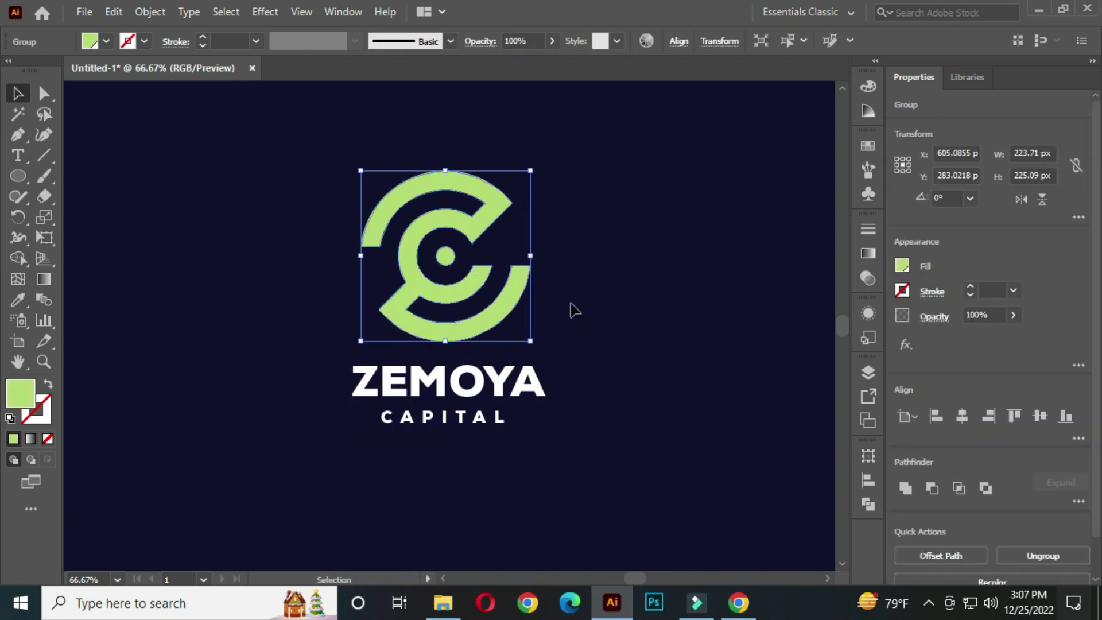
Step: Align the lettermark group and both text lines to their common horizontal centre
left_click(610, 295)
left_click_drag(305, 176, 599, 462)
left_click(578, 41)
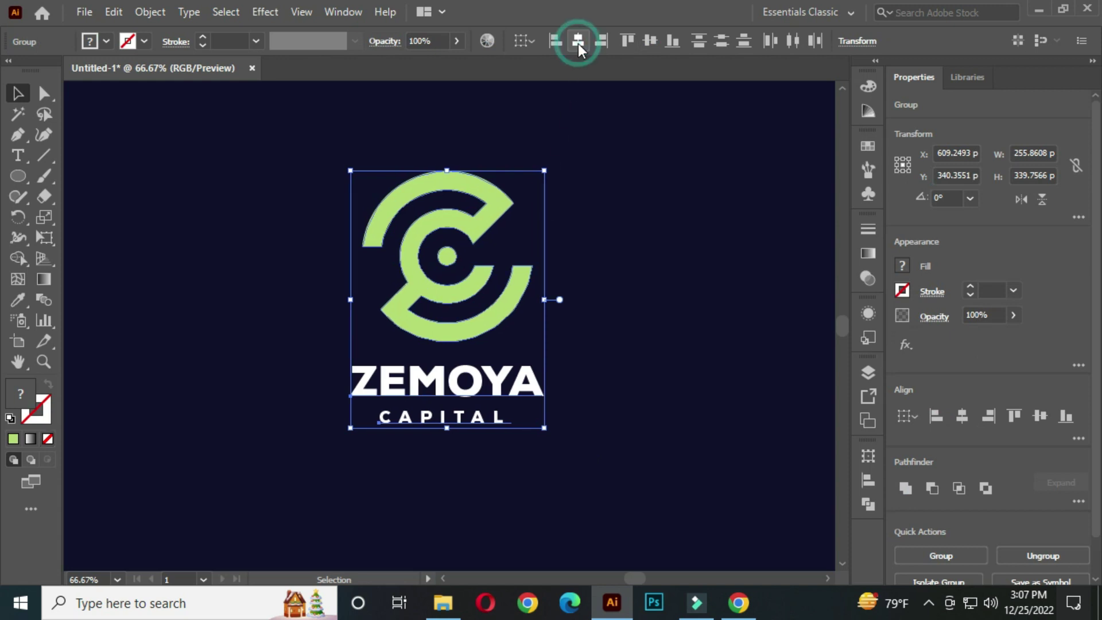
left_click(660, 211)
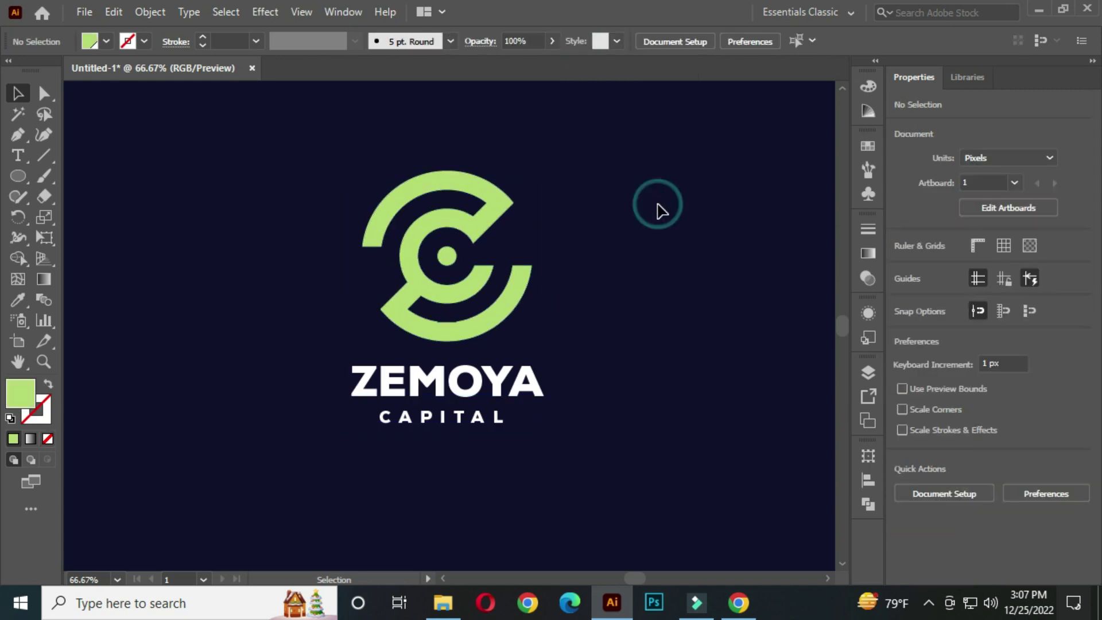